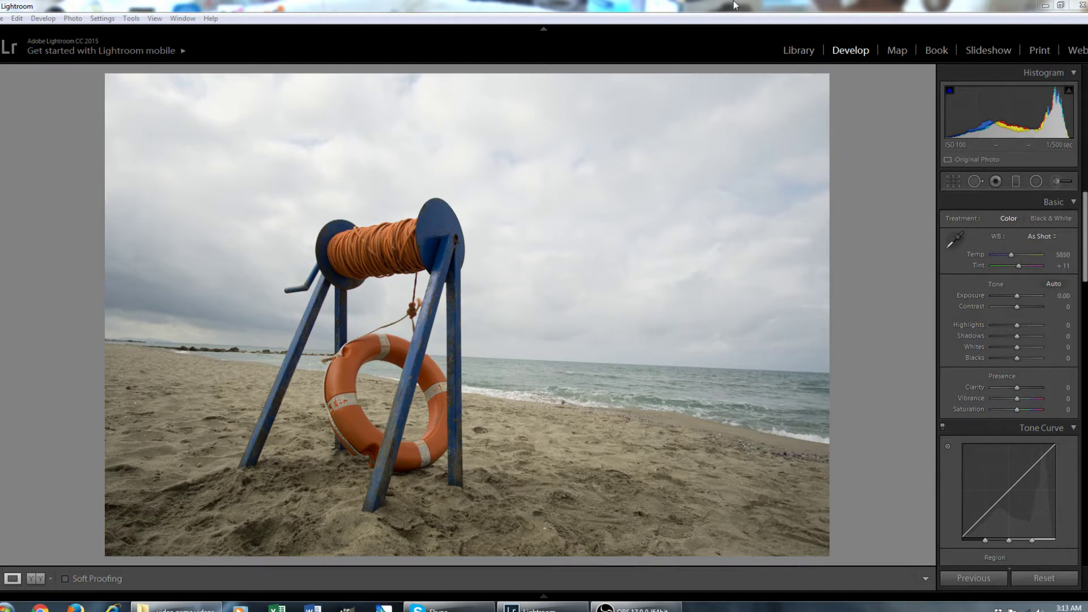
Step: Straighten the beach photo with Crop & Straighten, rotating it to an angle of -2.02, and apply the crop
click(964, 179)
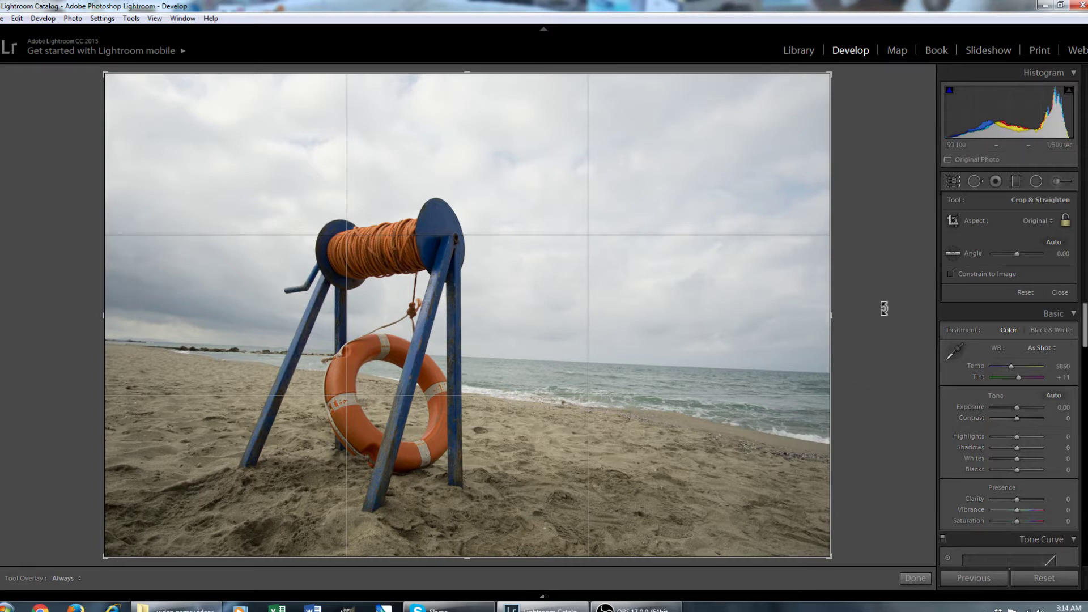
drag(884, 310, 879, 309)
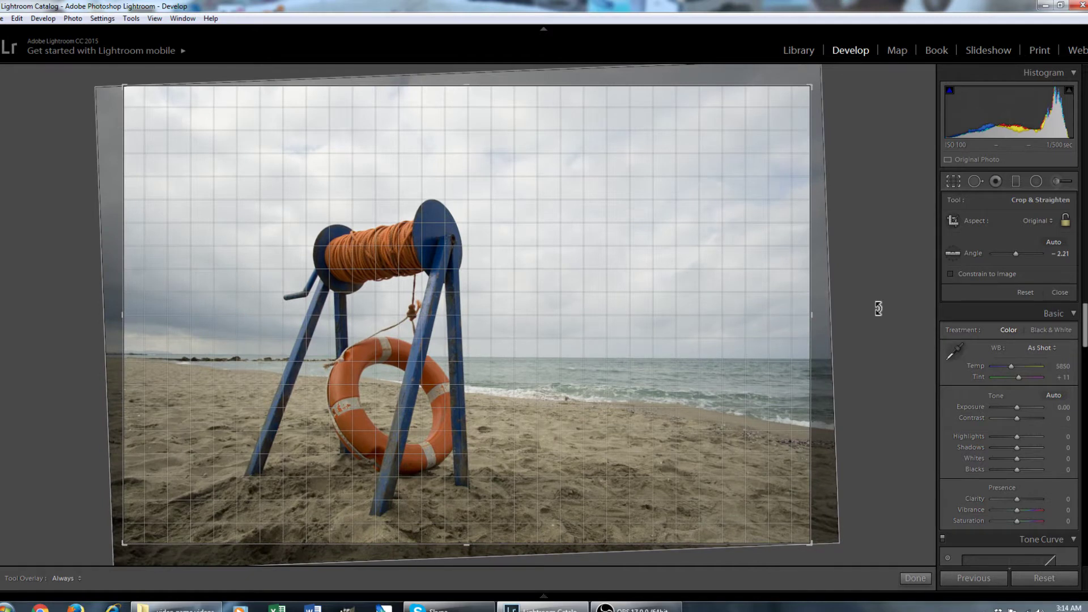
drag(879, 308, 877, 309)
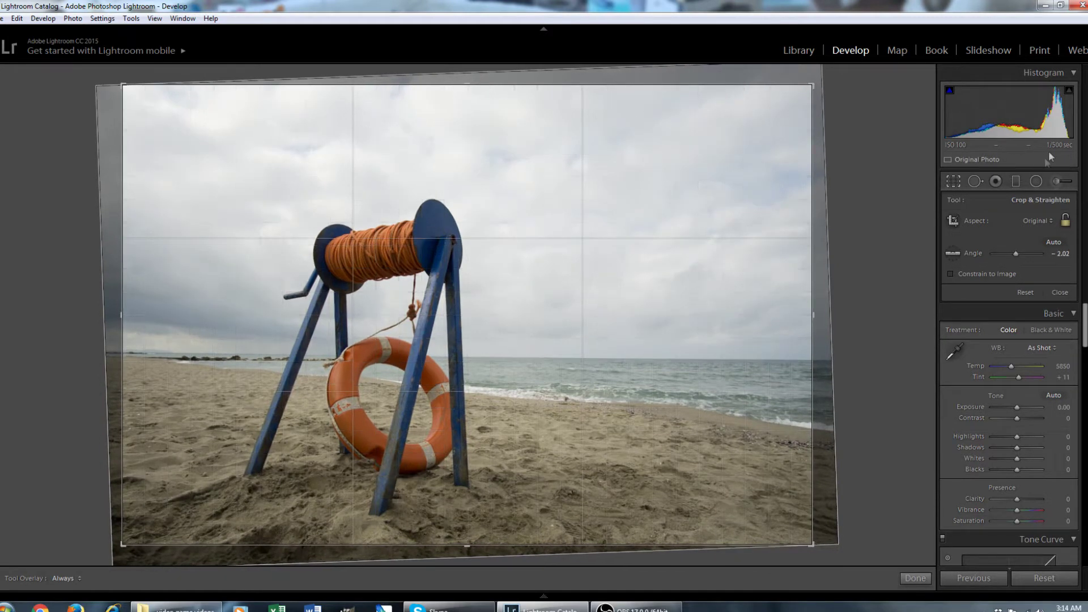
click(956, 183)
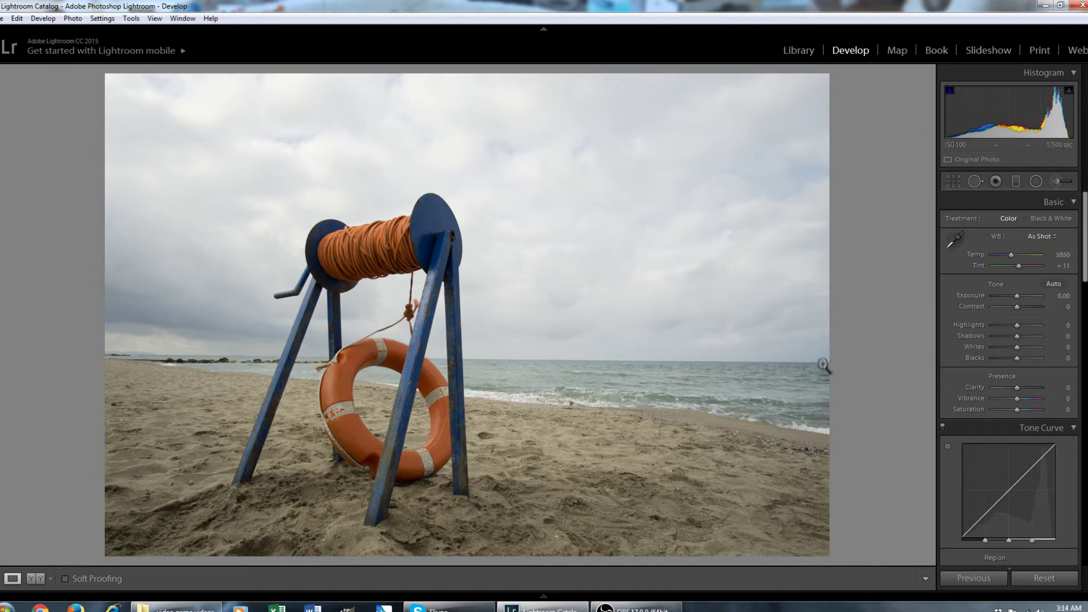
Step: Remove chromatic aberration in the lens corrections and set the purple defringe amount to 10
scroll(941, 346, down, 10)
scroll(948, 349, up, 1)
scroll(947, 349, down, 1)
scroll(987, 373, up, 3)
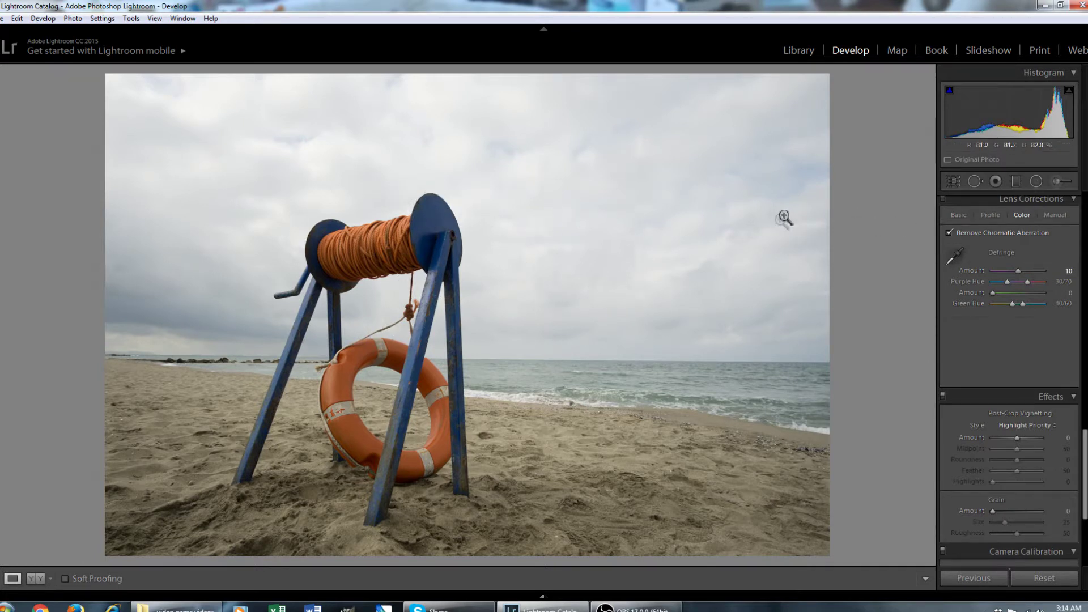
scroll(948, 329, up, 10)
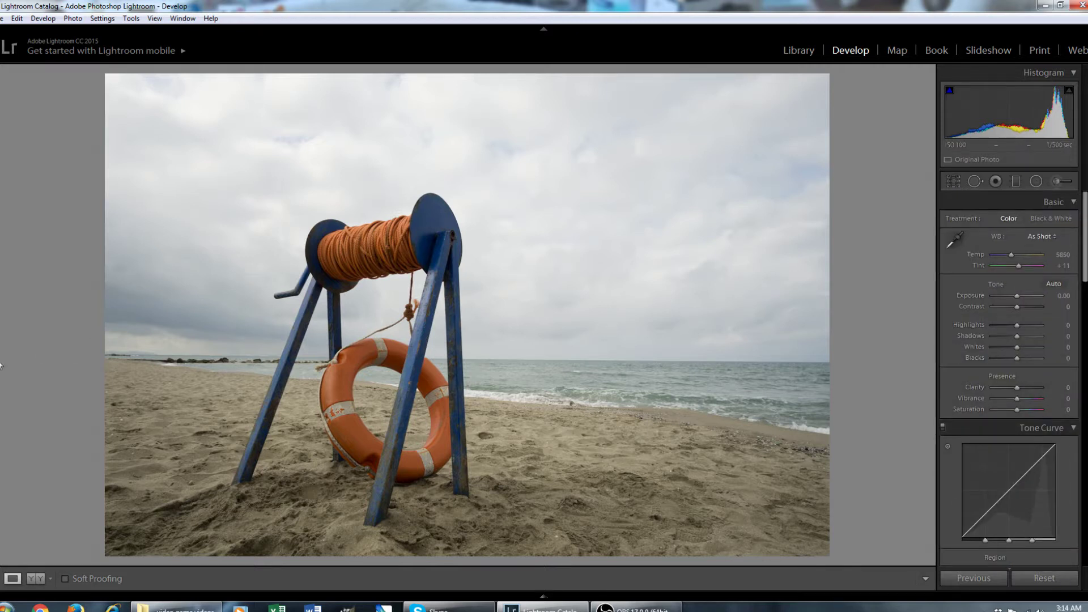
Step: Review the presets in the Lightroom B&W Filter Presets group without applying any
click(3, 335)
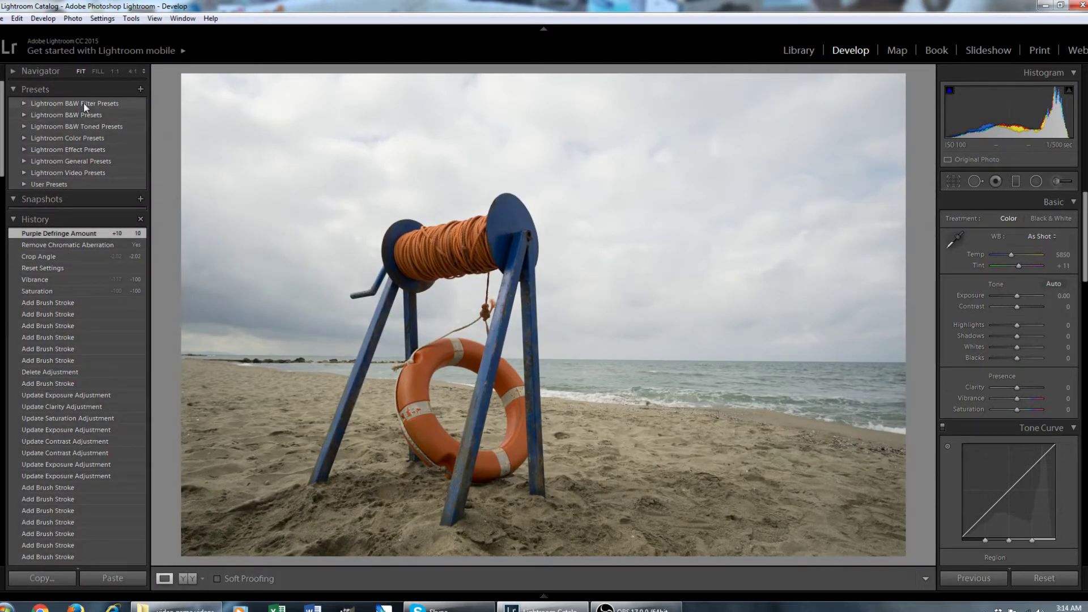
click(22, 102)
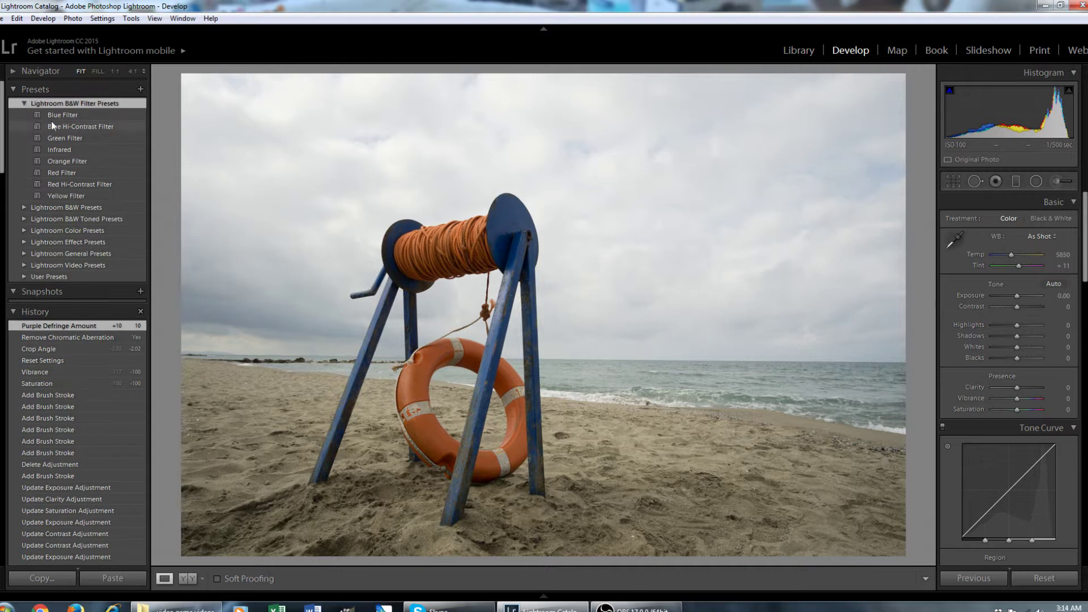
click(24, 103)
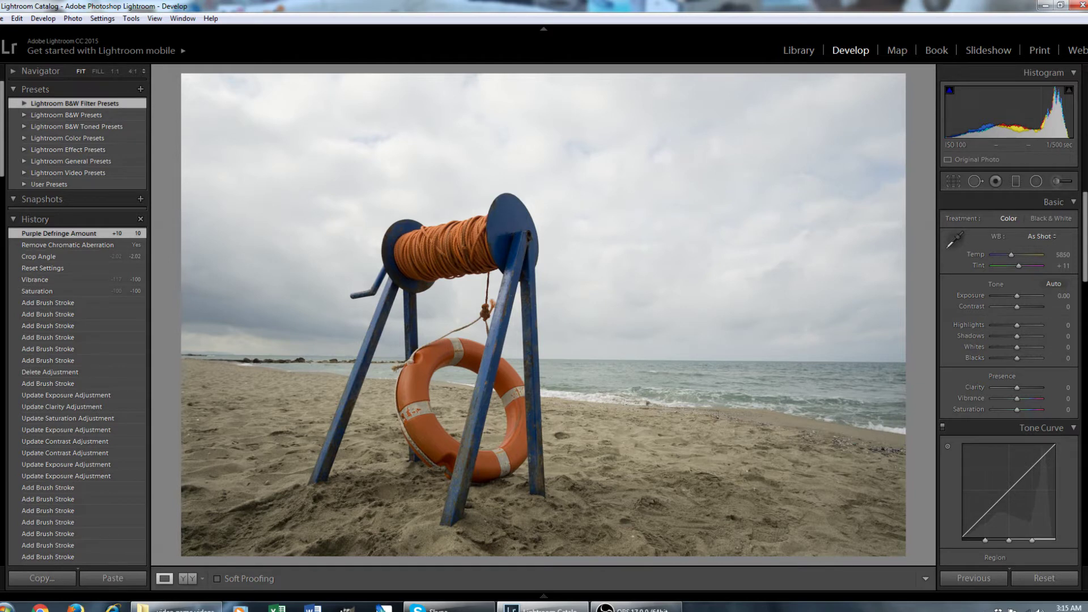
click(3, 326)
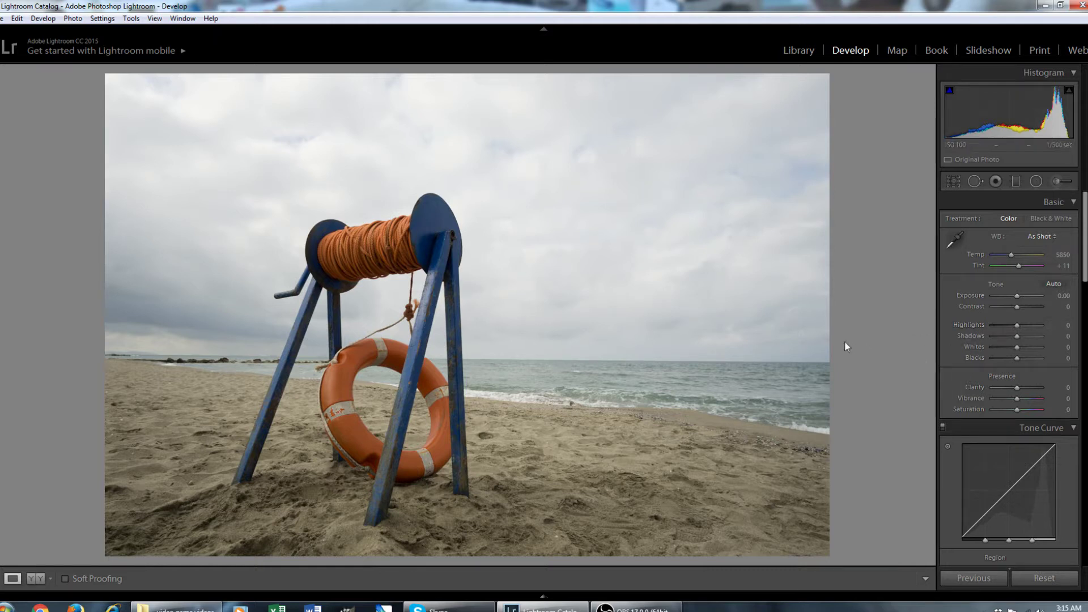
Step: Remove the photo's color by setting Vibrance and Saturation to -100, and set Contrast to +64
drag(992, 399, 938, 403)
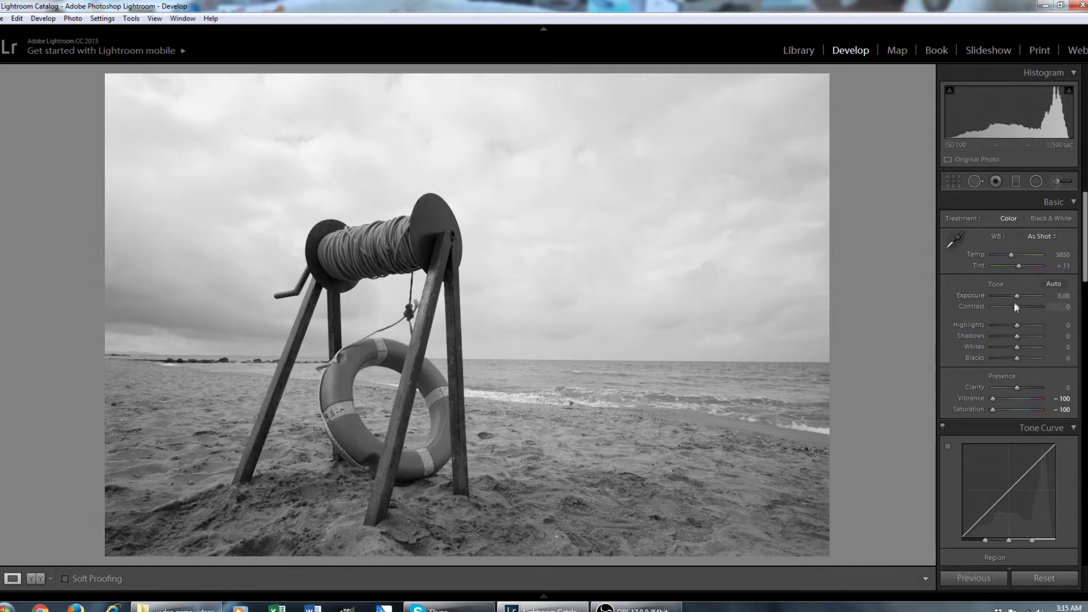
drag(1025, 309, 1033, 307)
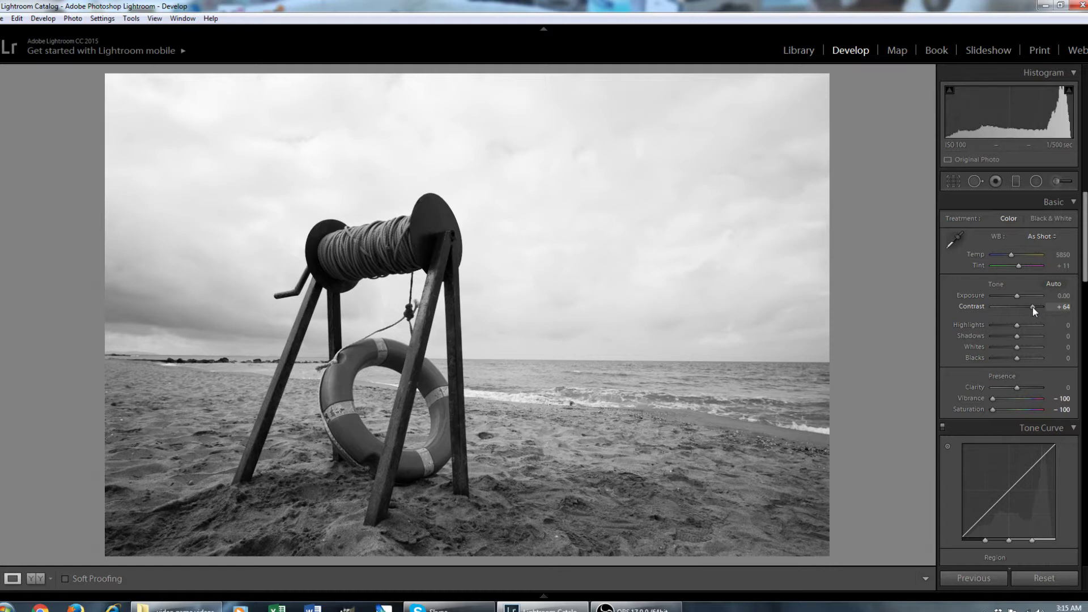
Step: Adjust the basic tones to Exposure +0.27, Highlights -100, Shadows -12, Whites -60 and Blacks -12, with Clarity at +88
drag(1024, 325, 1002, 339)
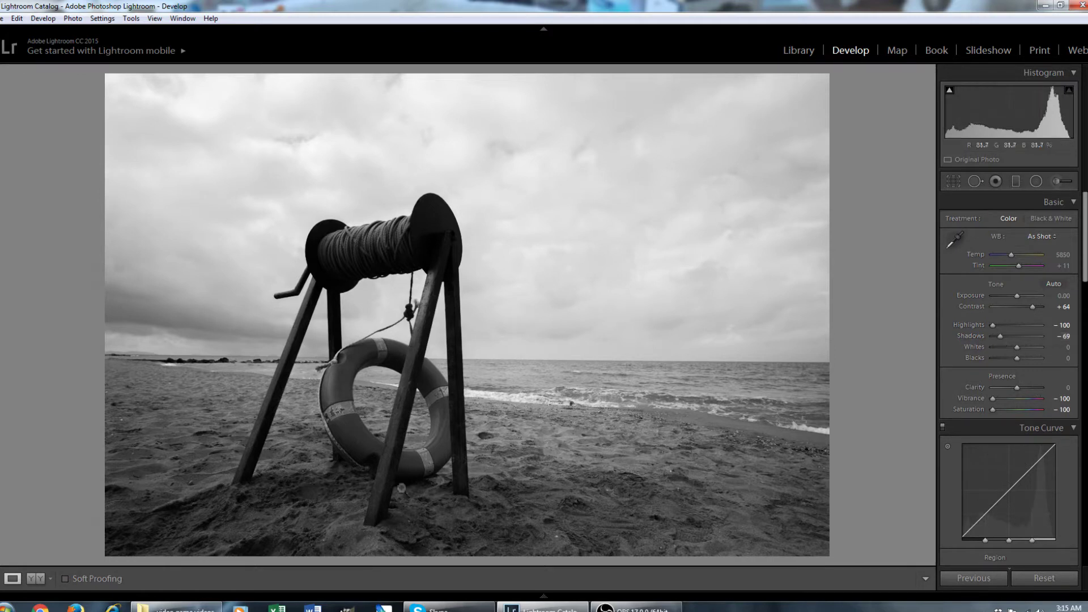
click(1022, 297)
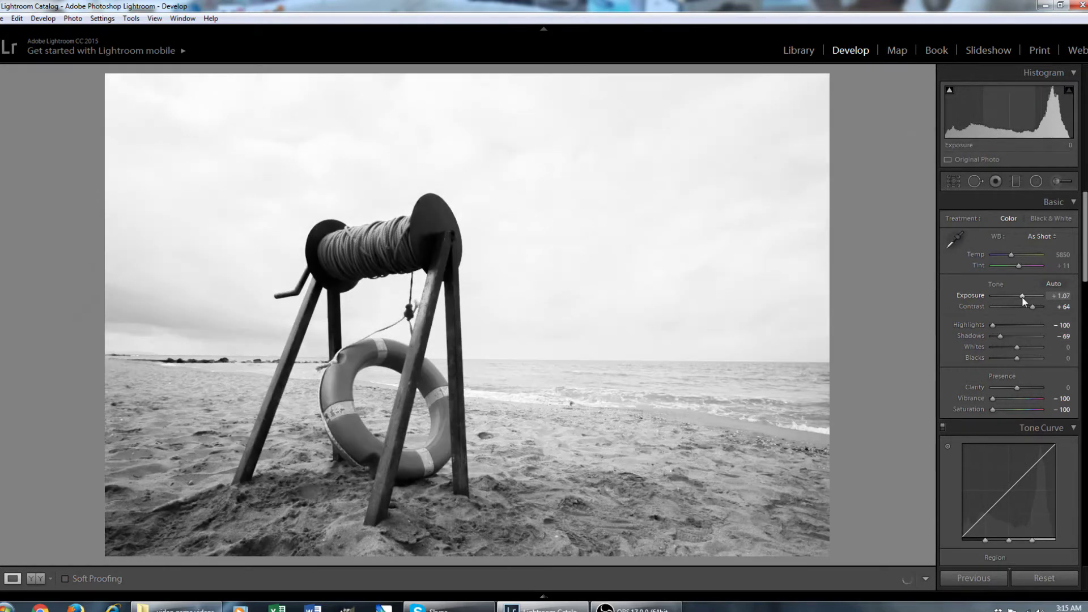
drag(1022, 297, 1021, 297)
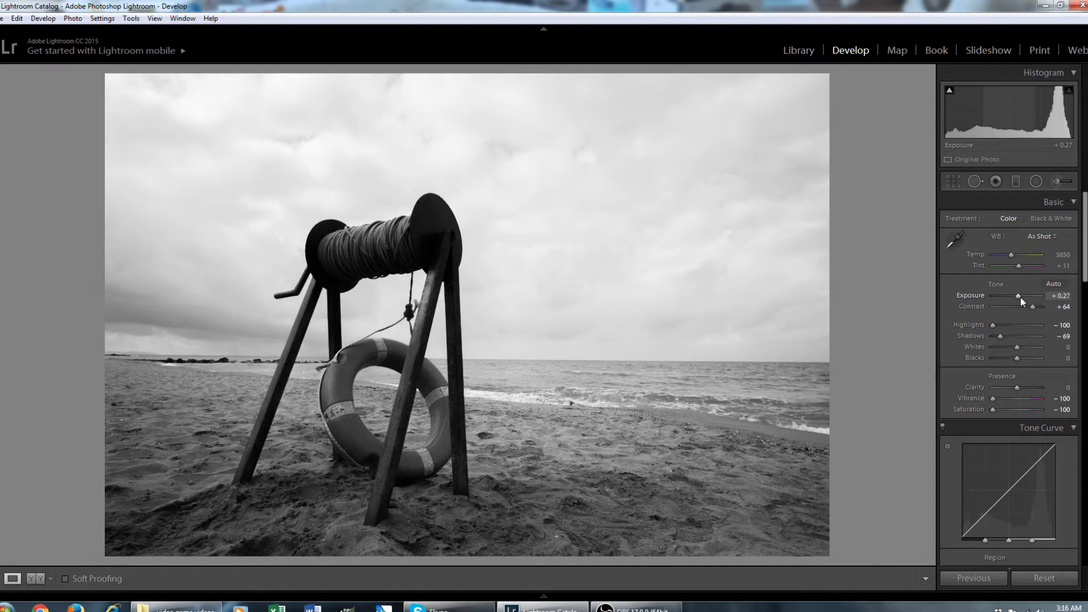
drag(1001, 336, 1039, 384)
click(1026, 383)
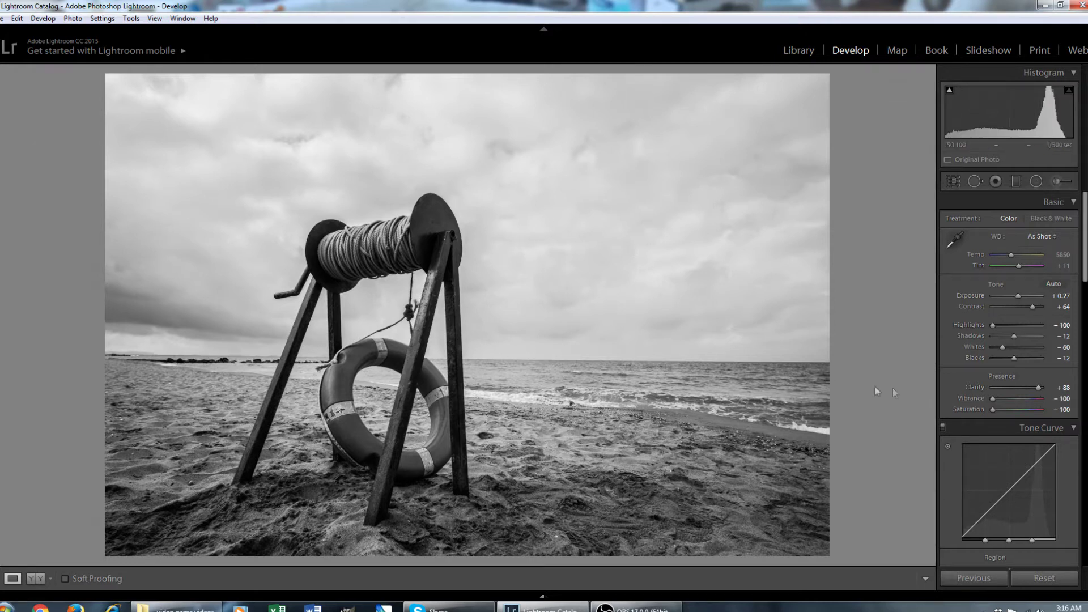
Step: Shape the tone curve with Highlights +5, Lights -38, Darks +51 and Shadows -15
scroll(941, 394, down, 5)
drag(1023, 286, 992, 295)
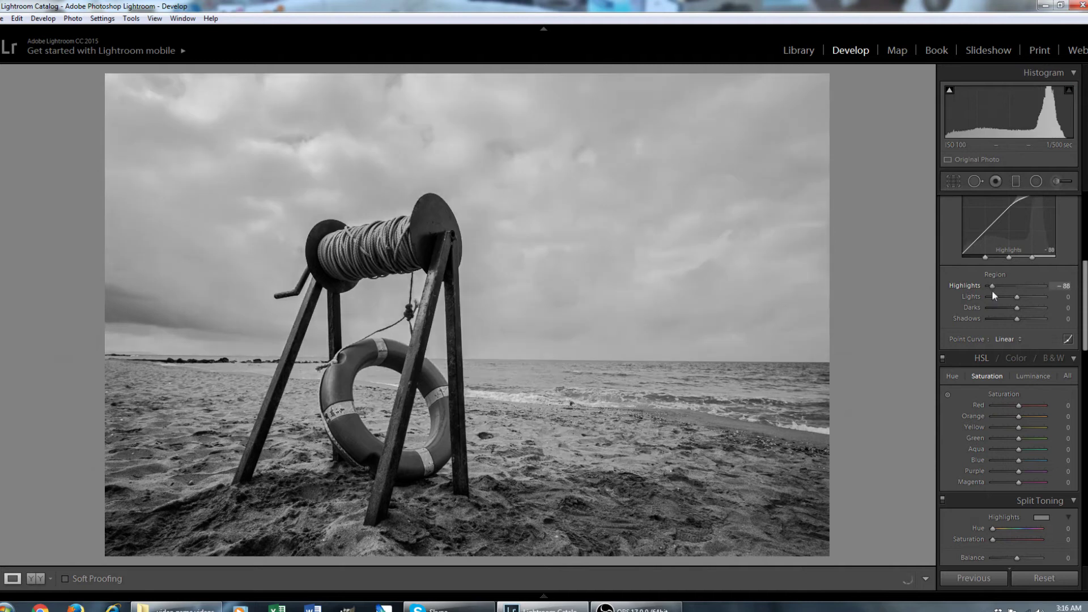
drag(993, 291, 1027, 309)
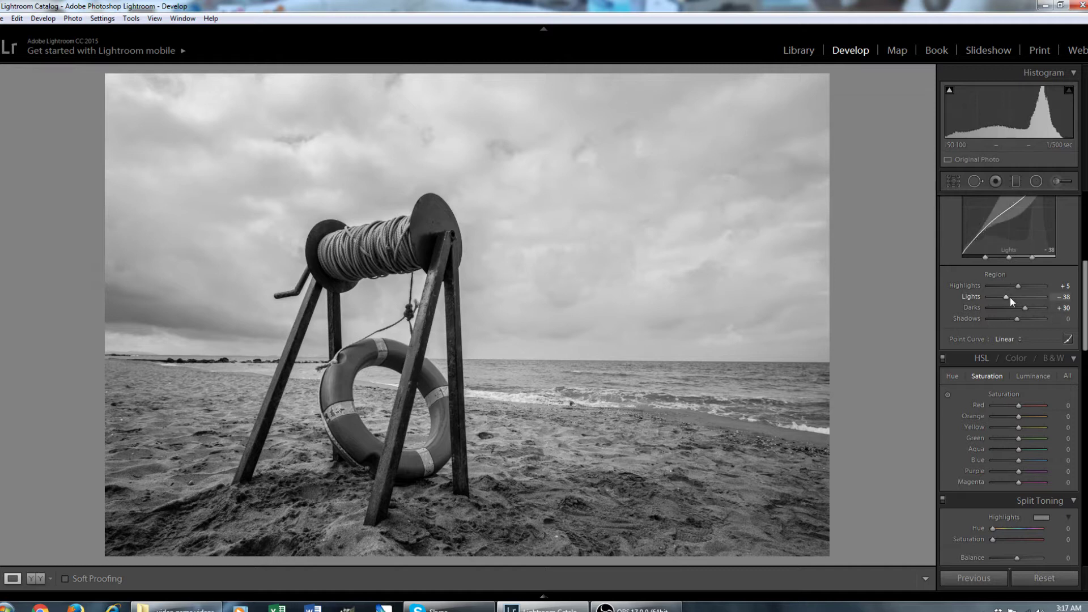
mouse_move(1025, 309)
mouse_down()
mouse_move(1041, 308)
mouse_move(1005, 325)
mouse_move(1012, 317)
mouse_up()
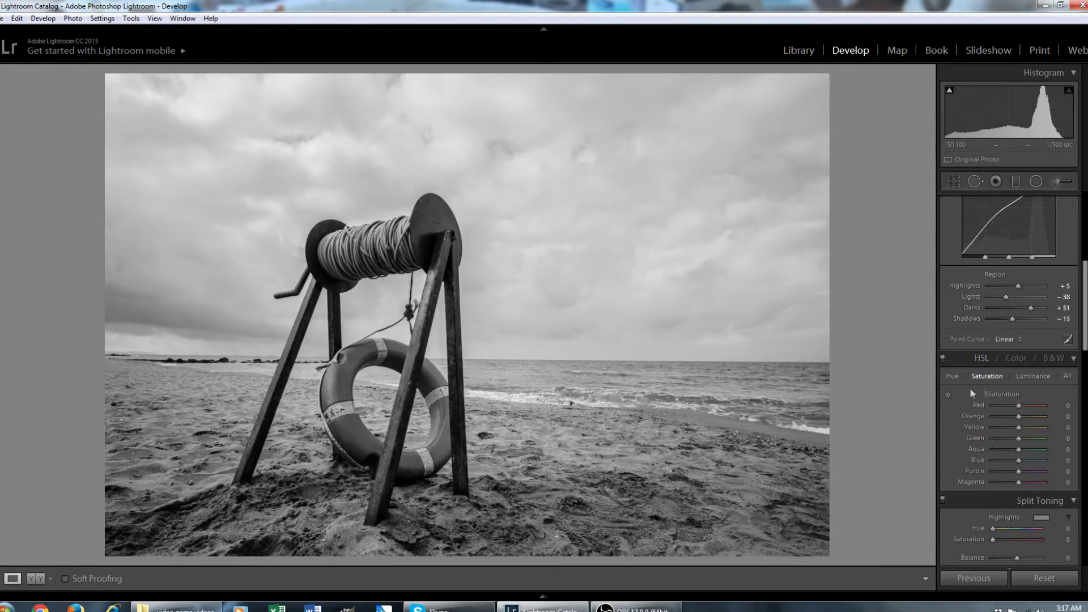
Step: Set the HSL saturation of Orange, Yellow and Green to +7 and of Aqua to 0
click(1053, 358)
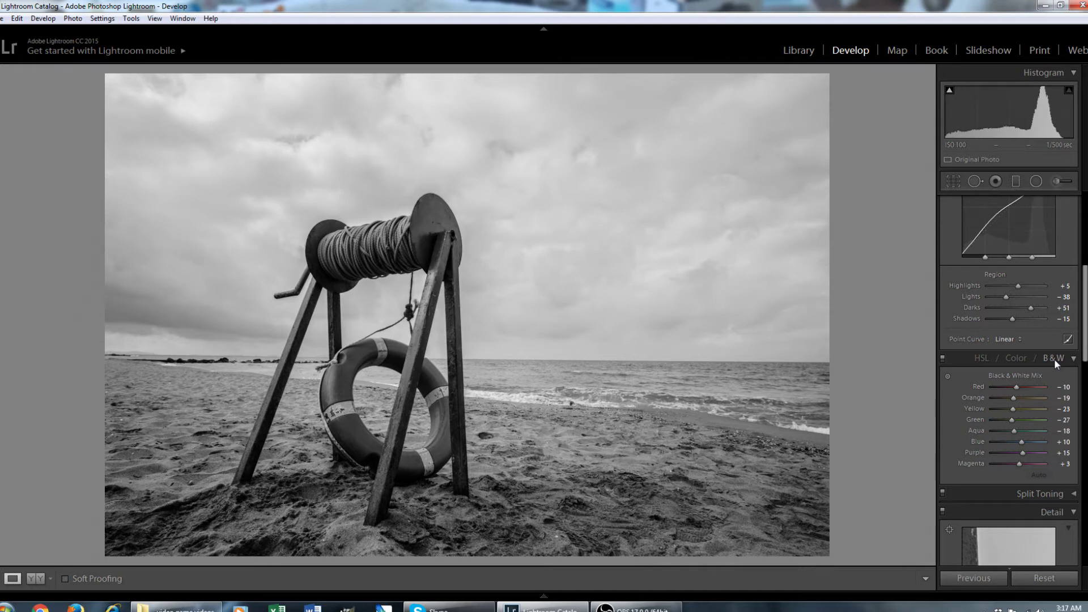
click(979, 360)
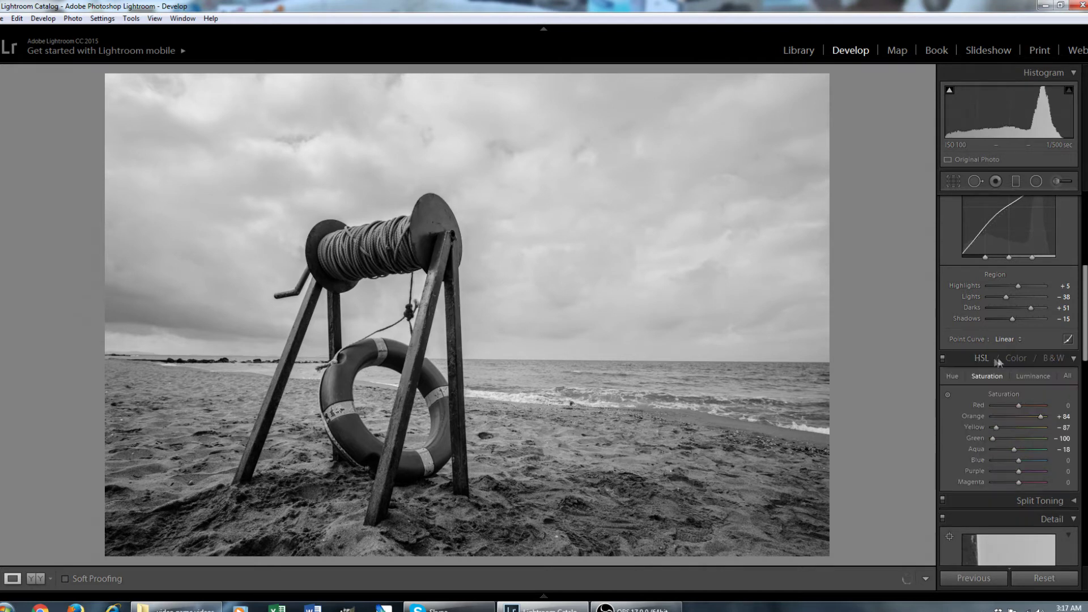
click(1007, 358)
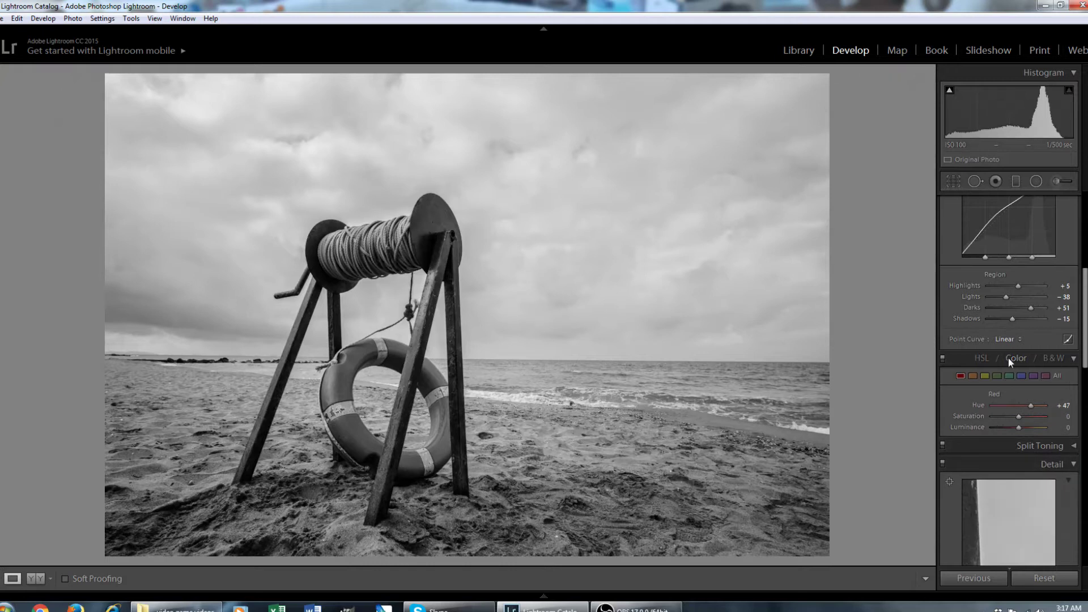
click(983, 358)
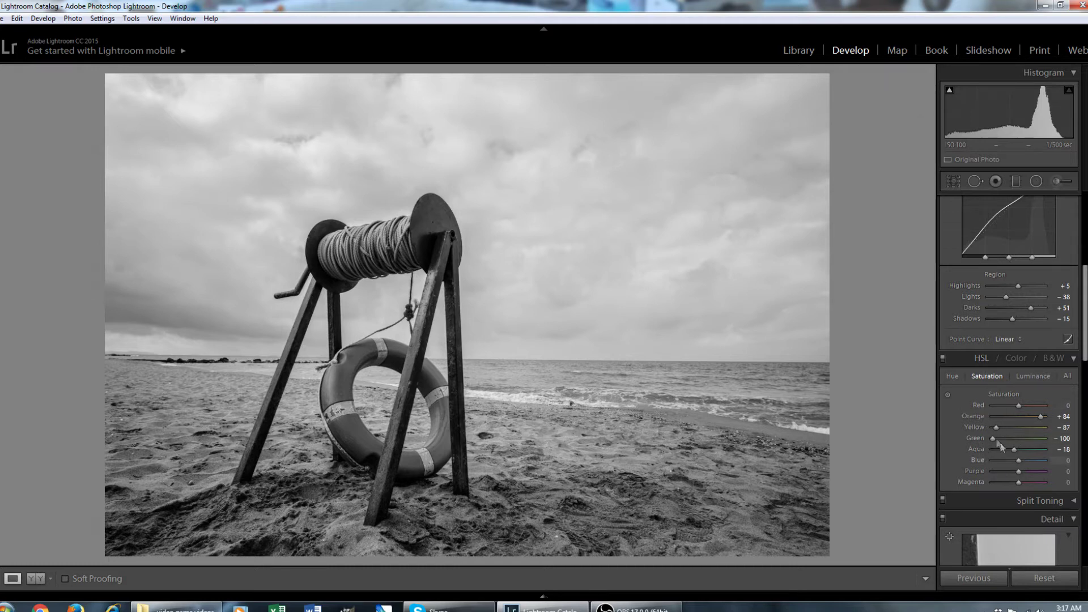
click(1021, 417)
click(1020, 427)
click(1021, 438)
click(1018, 449)
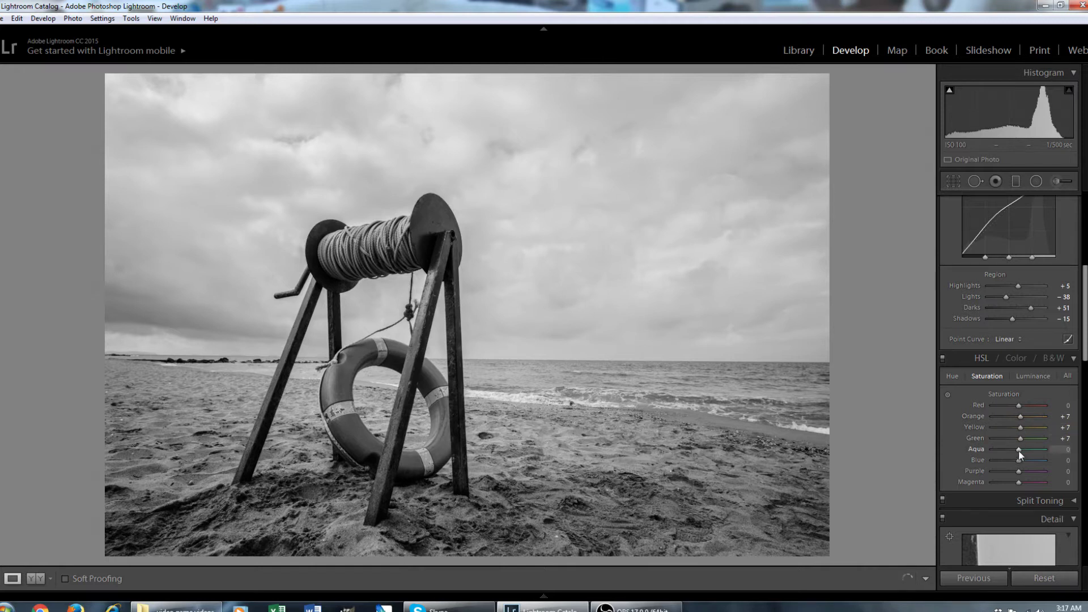
Step: Convert to the Black & White Mix and set Red +53, Orange +49, Yellow -53, Green +76, Aqua -100 and Blue -76
click(1051, 362)
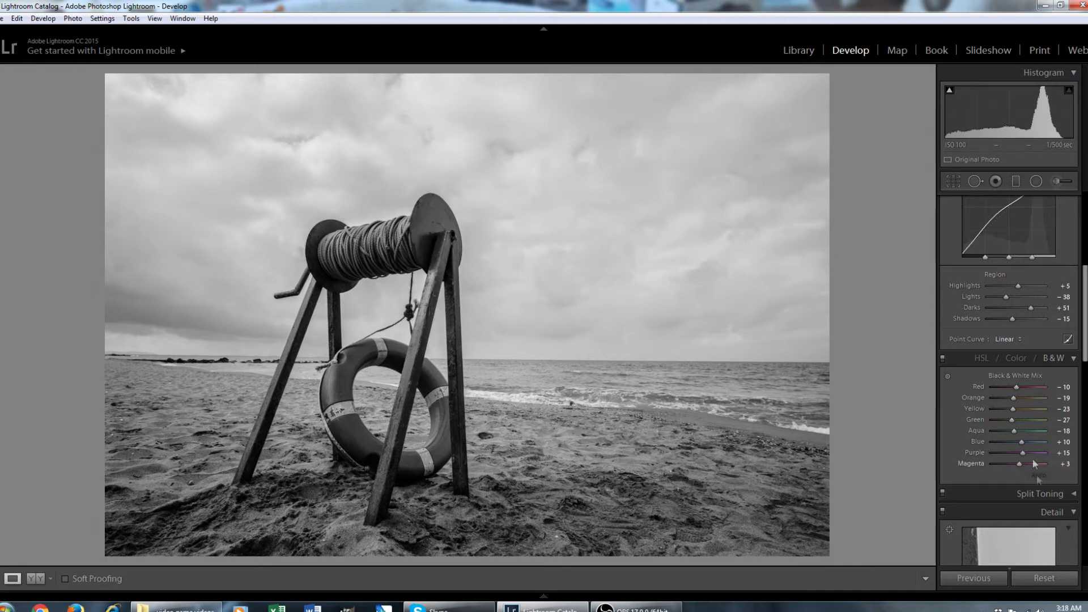
drag(1016, 388, 1033, 410)
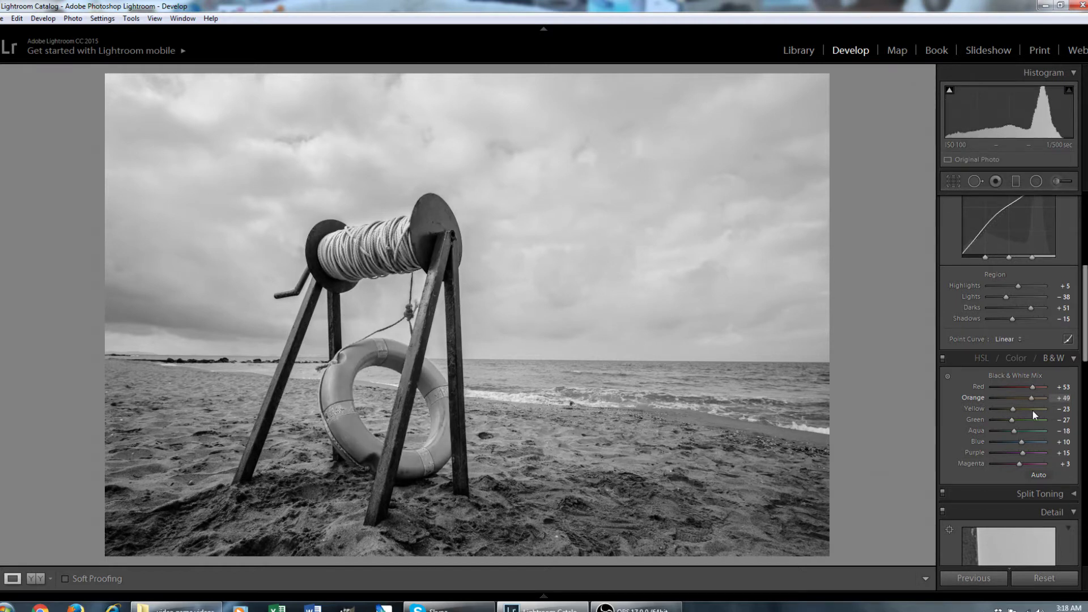
drag(1016, 410, 1046, 431)
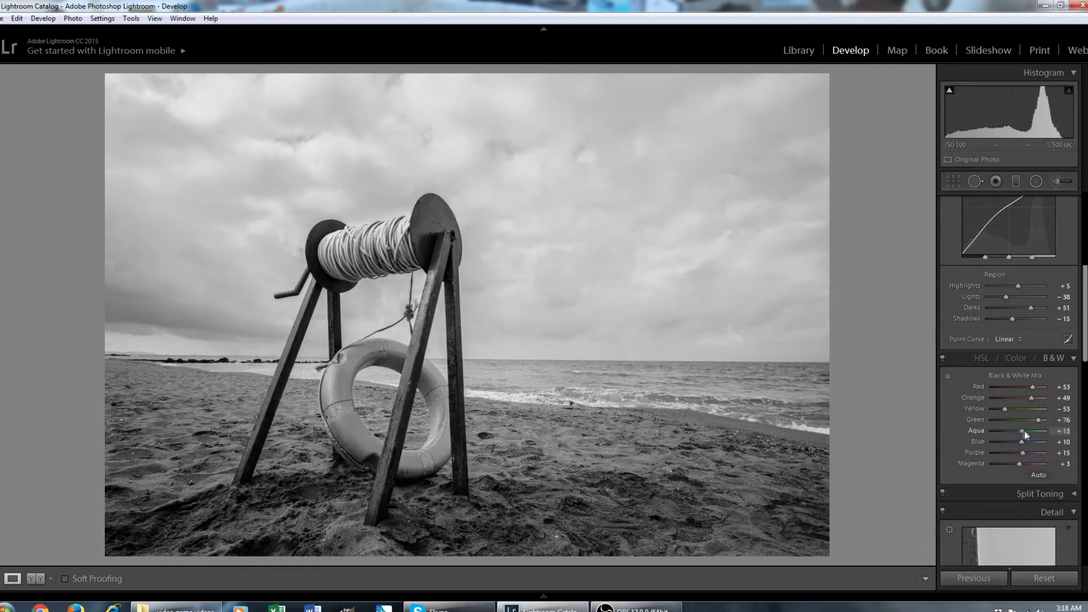
drag(1046, 429, 952, 440)
drag(1022, 442, 1000, 451)
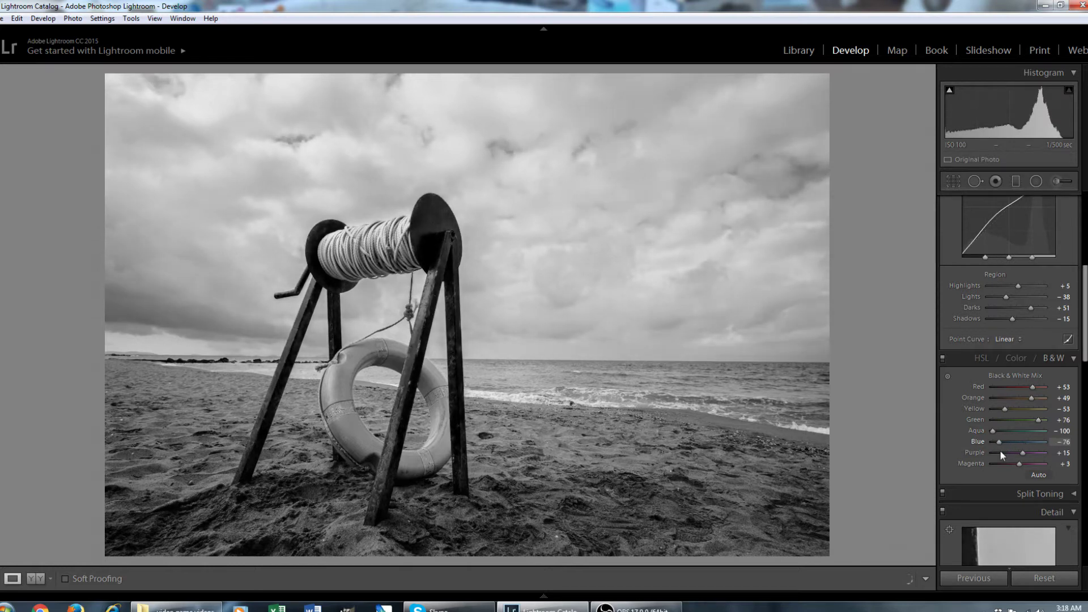
Step: Set Purple to +100 and Magenta to 0 in the black and white mix, and the tone curve to Darks +57 and Shadows -5
mouse_move(1013, 318)
mouse_down()
mouse_move(1030, 321)
mouse_move(1019, 331)
mouse_up()
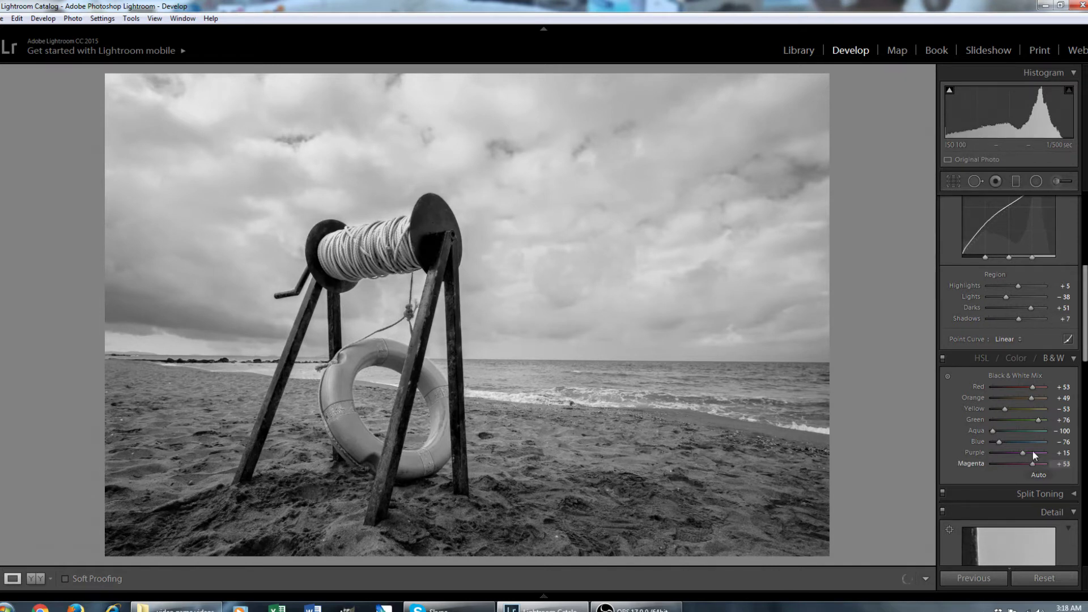
drag(998, 454, 1072, 454)
drag(1019, 318, 1035, 309)
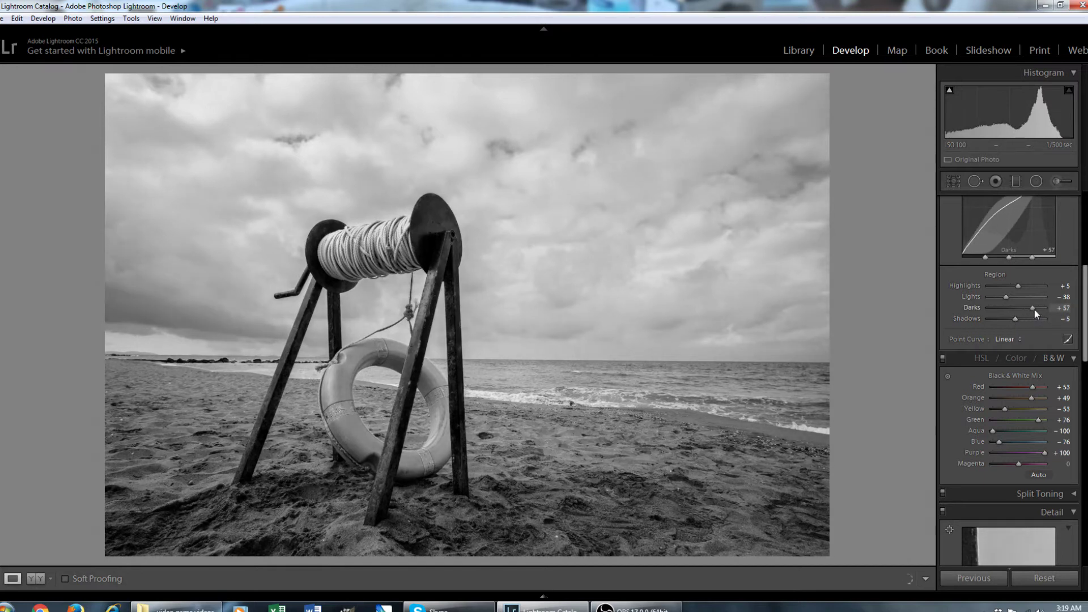
Step: Refine the basic adjustments with Clarity +100, Temp 5214 and Highlights -86
scroll(956, 365, up, 5)
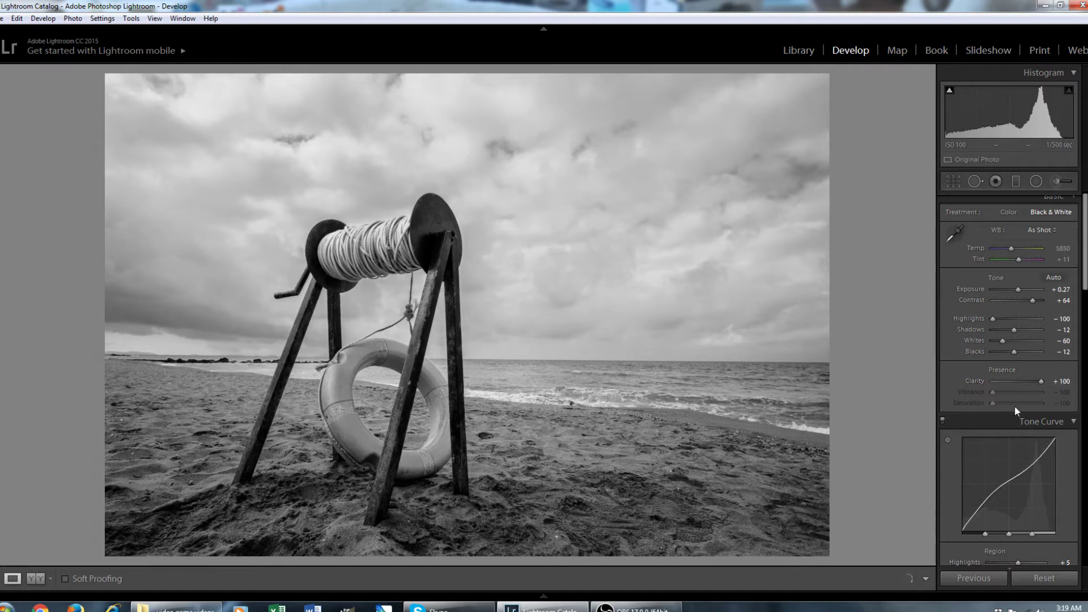
mouse_move(1022, 258)
mouse_down()
mouse_move(994, 261)
mouse_move(1049, 275)
mouse_move(994, 280)
mouse_move(1022, 272)
mouse_up()
mouse_move(1011, 249)
mouse_down()
mouse_move(988, 254)
mouse_move(1065, 259)
mouse_move(1009, 269)
mouse_move(1011, 250)
mouse_up()
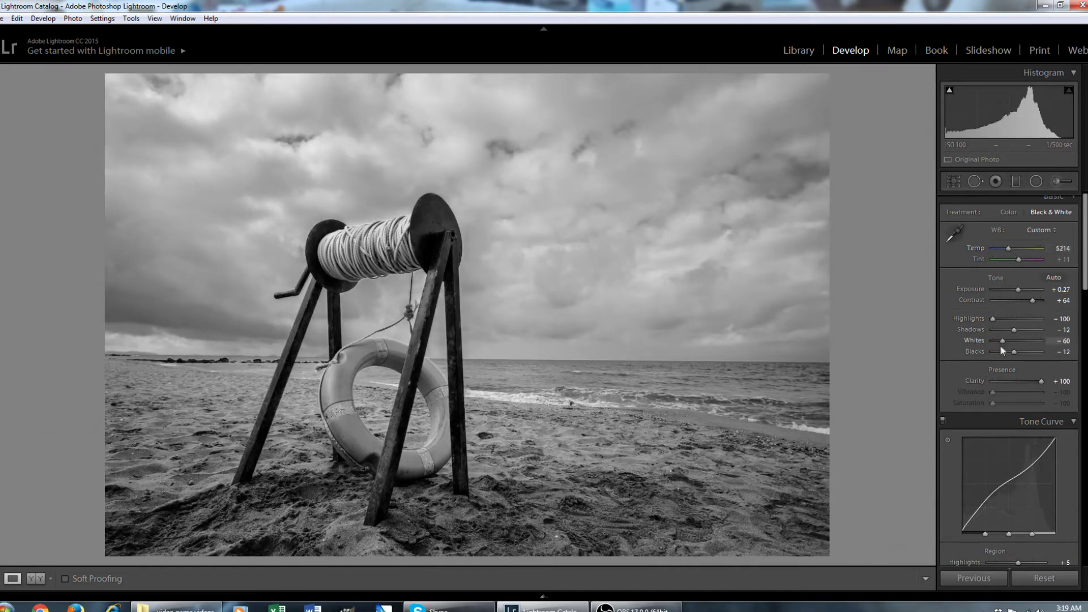
mouse_move(1002, 322)
mouse_down()
mouse_move(1019, 313)
mouse_move(996, 319)
mouse_up()
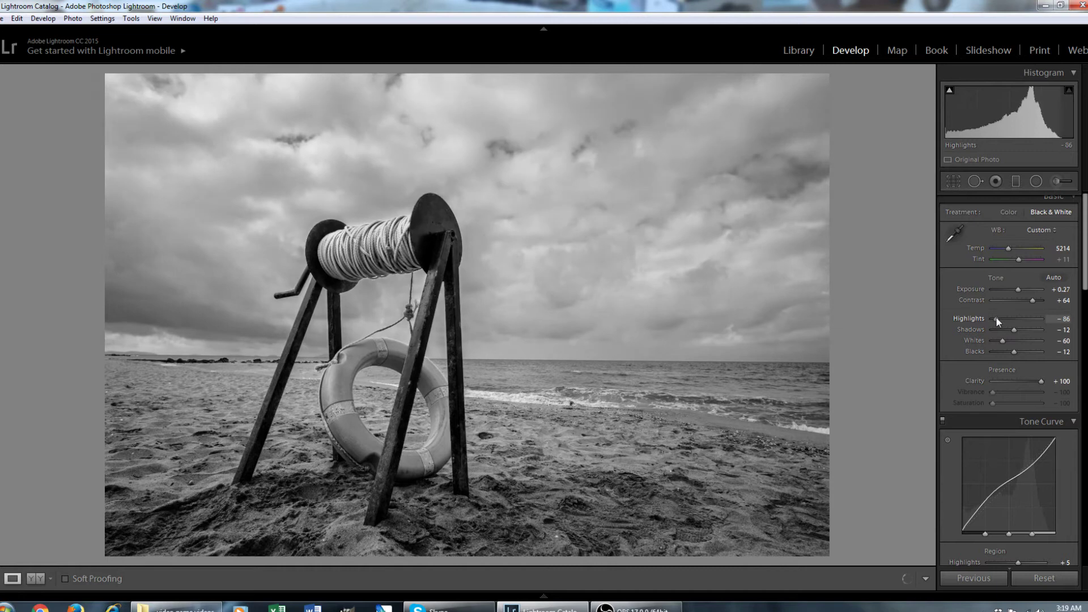
Step: Tighten the crop from the top and the right side, and reposition the photo so the life ring stand sits further left
click(954, 182)
drag(466, 85, 467, 97)
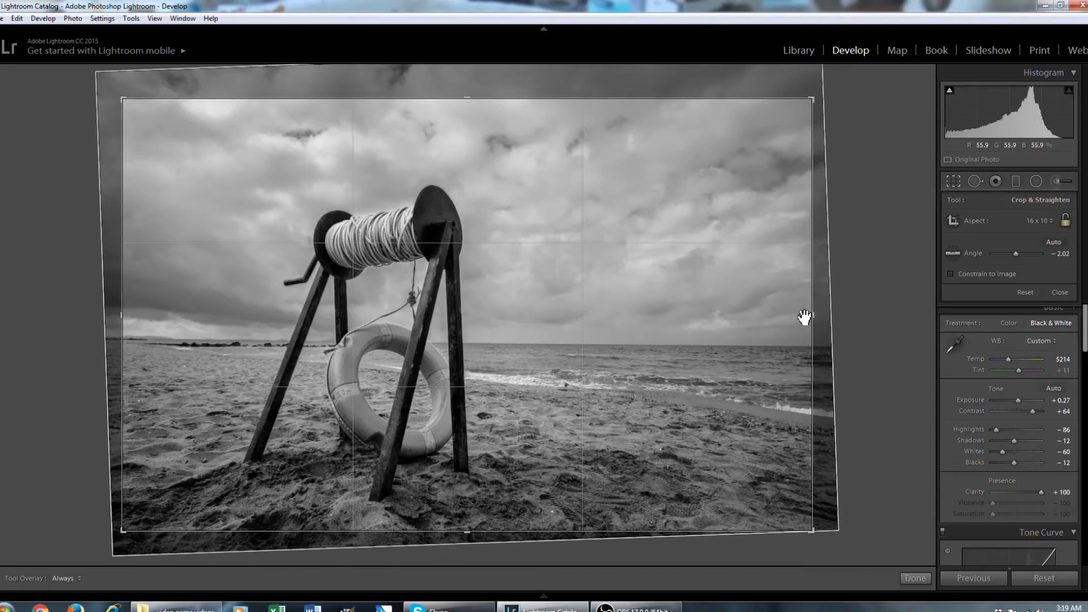
drag(809, 313, 774, 315)
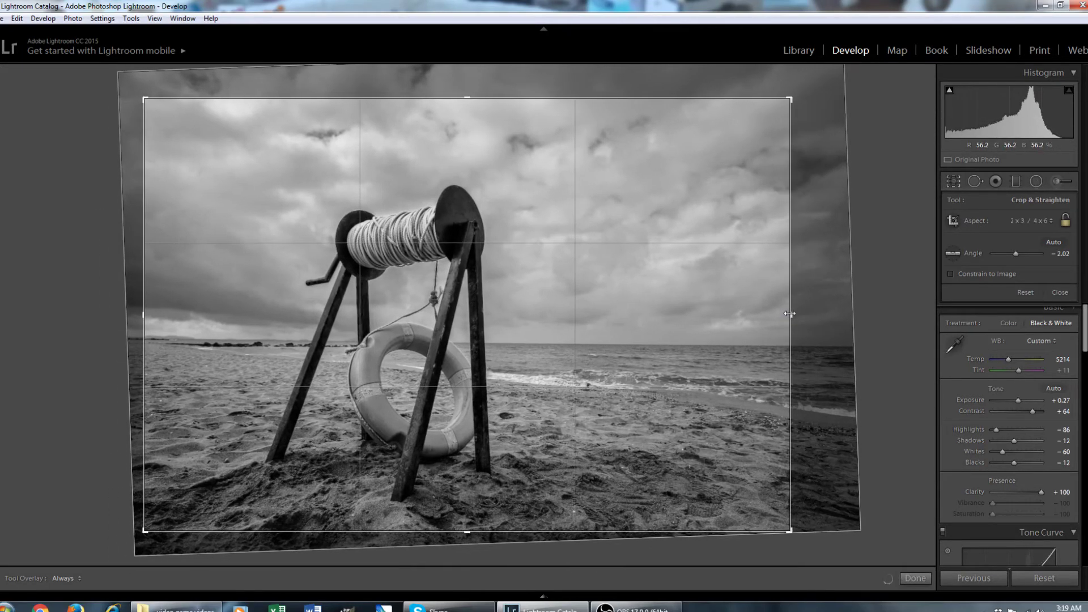
drag(639, 324, 600, 333)
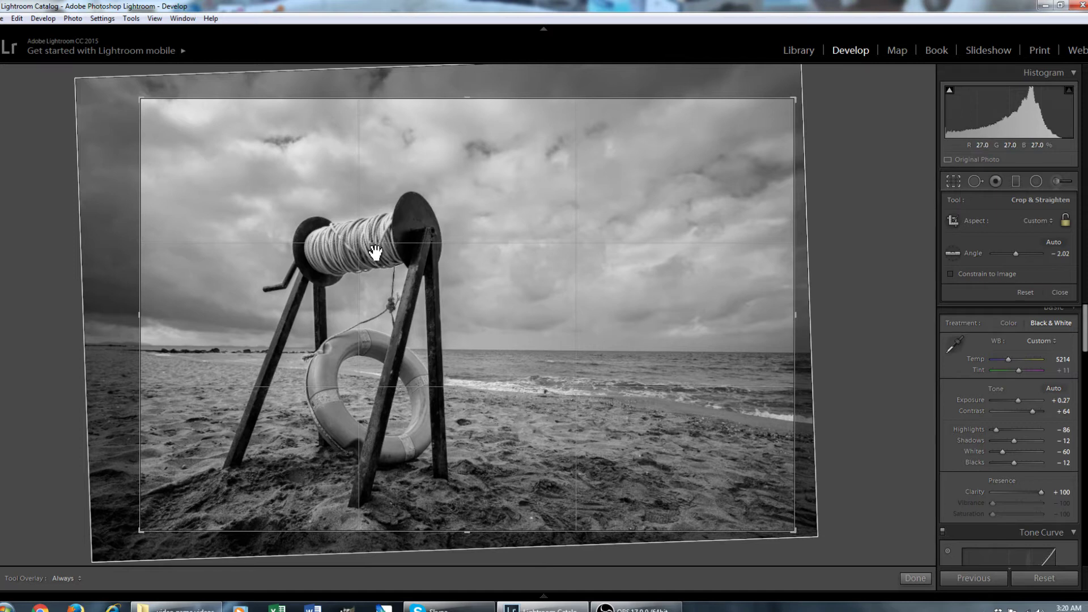
click(954, 182)
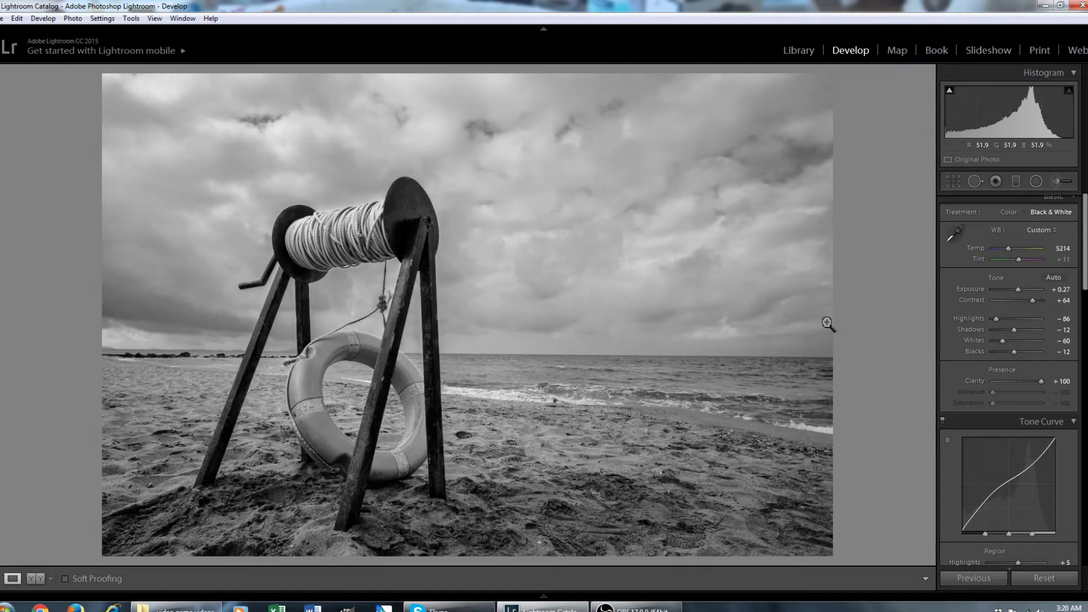
Step: Sharpen the photo with Amount 73, Radius 1.5 and Detail 69, previewing the horizon area
scroll(951, 478, down, 5)
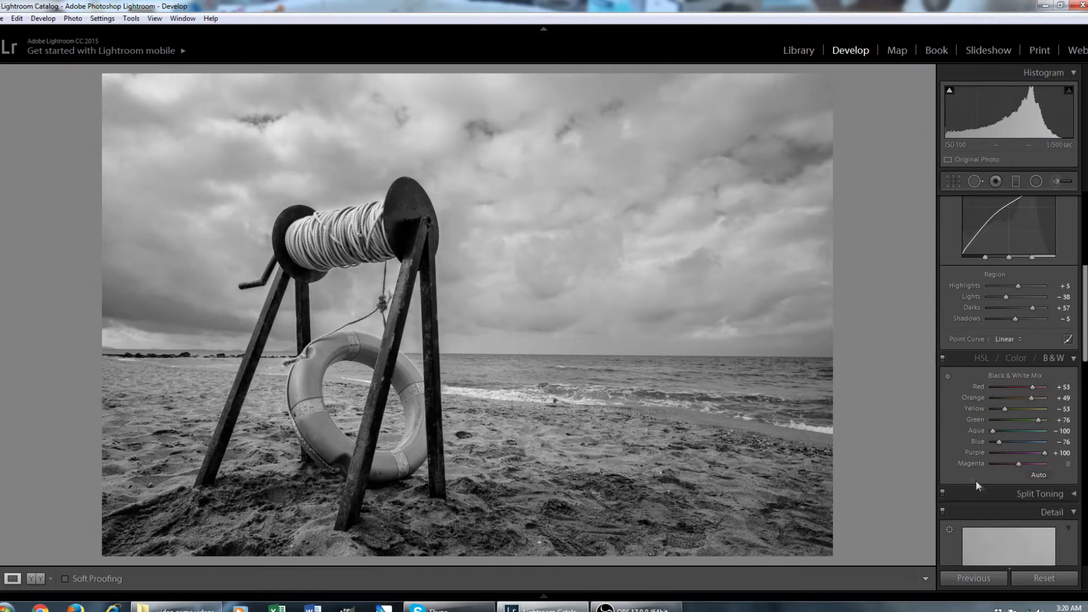
scroll(971, 483, down, 2)
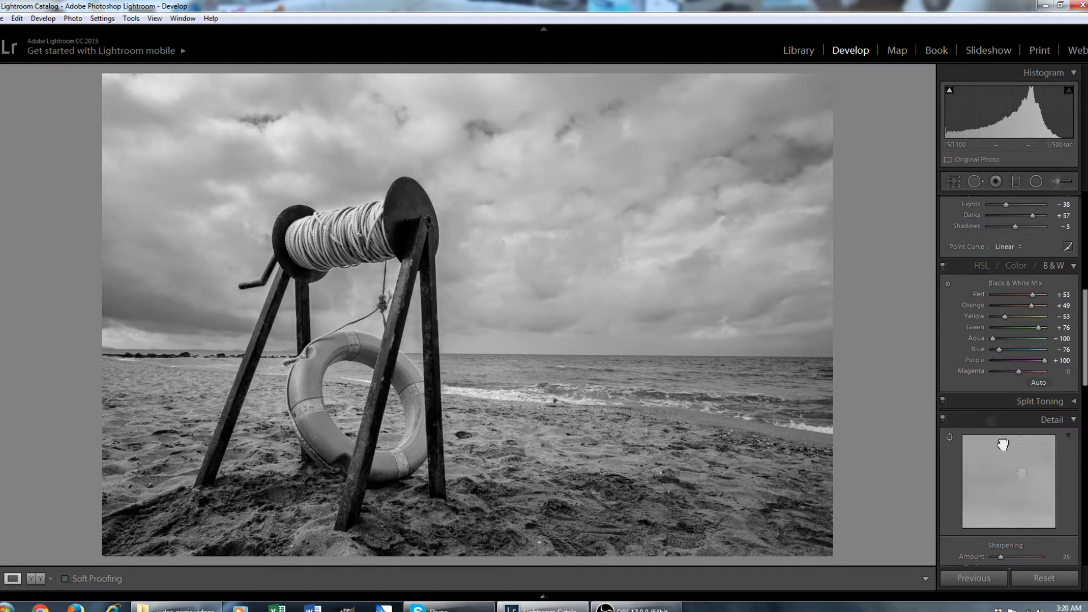
click(736, 163)
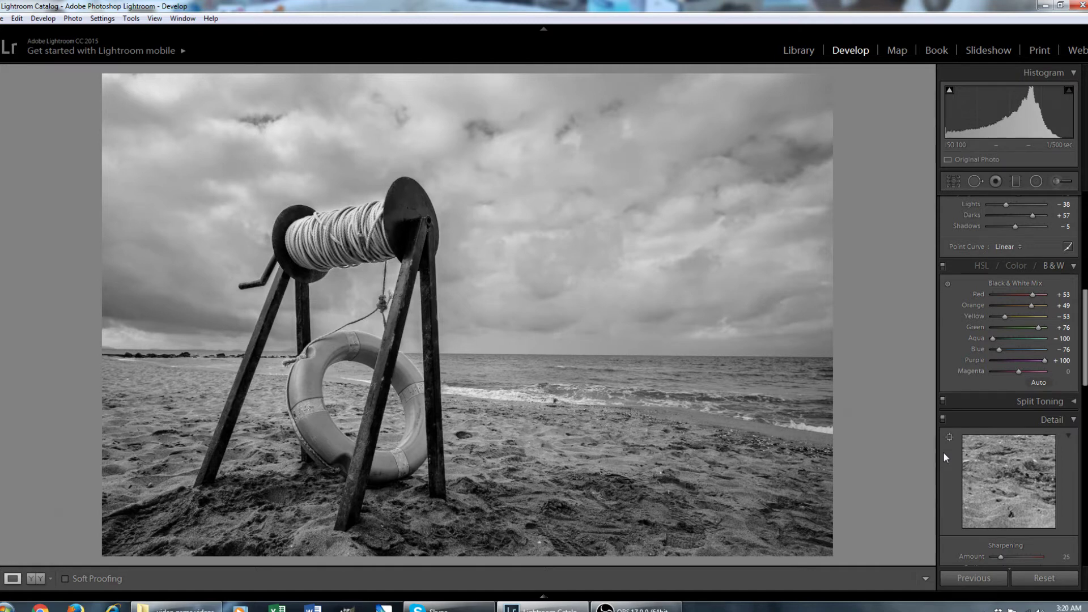
scroll(943, 451, down, 5)
drag(1007, 376, 1009, 375)
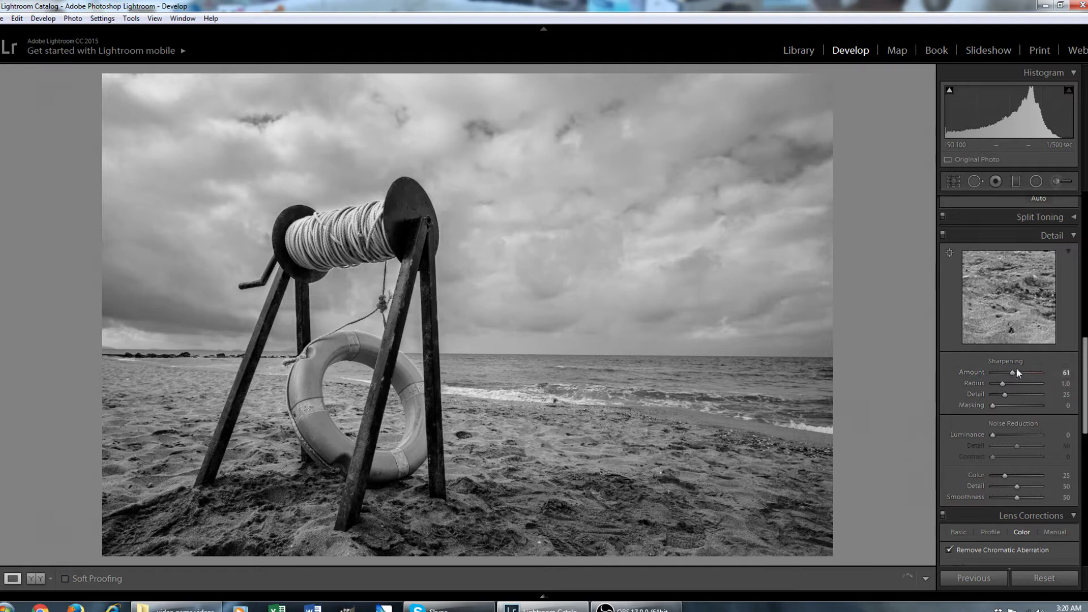
click(1012, 383)
click(1013, 394)
drag(1012, 394, 1026, 394)
drag(998, 338, 961, 414)
drag(1006, 346, 1006, 392)
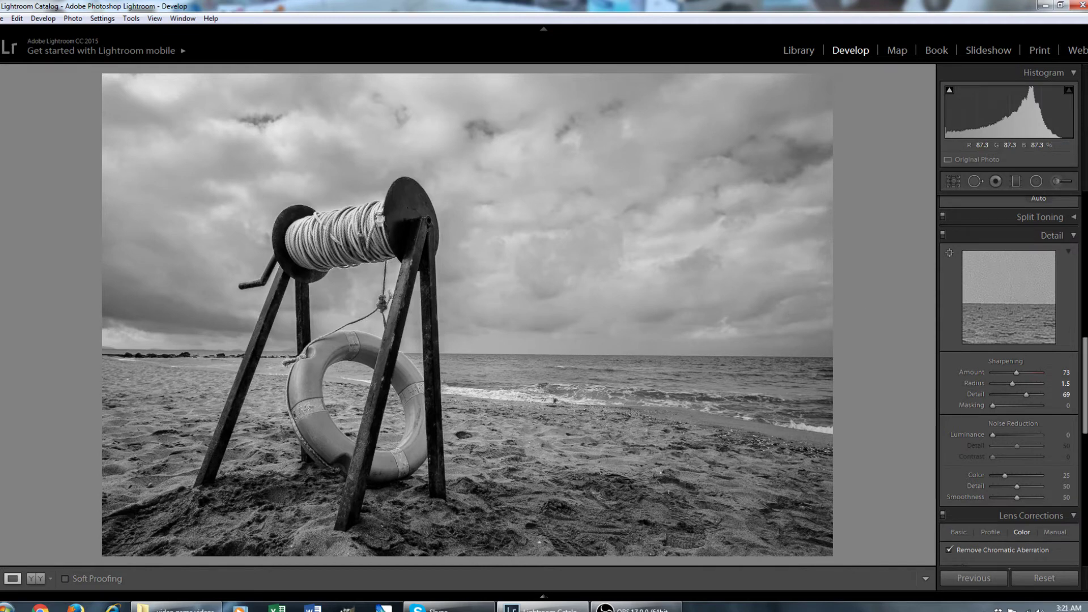
Step: Inspect the sharpening on the rope and life ring at full size, keep Masking at 0 and set the sharpening Amount to 111
click(379, 219)
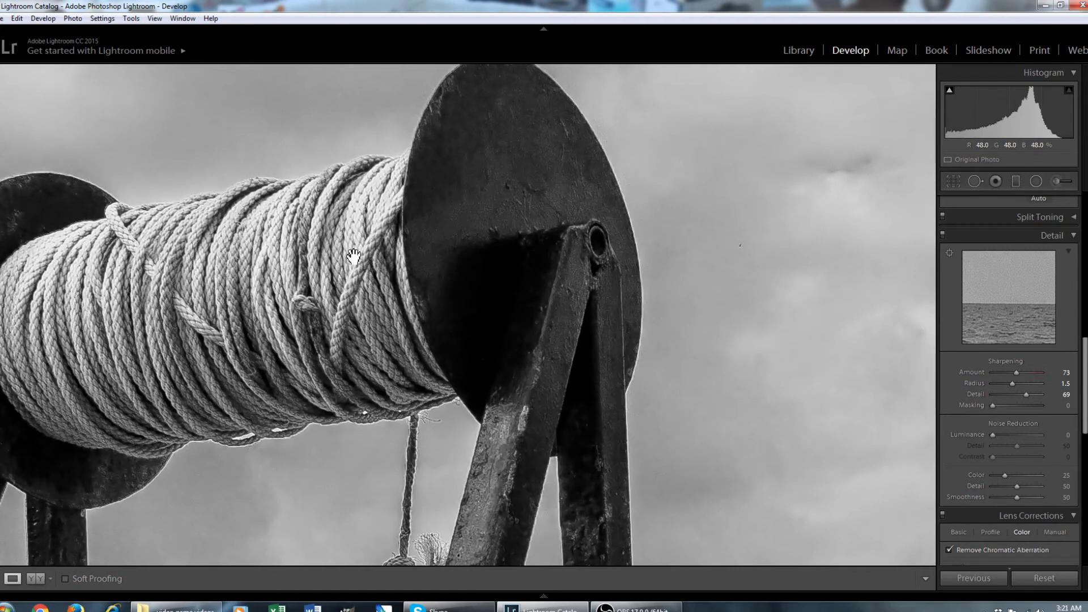
click(354, 255)
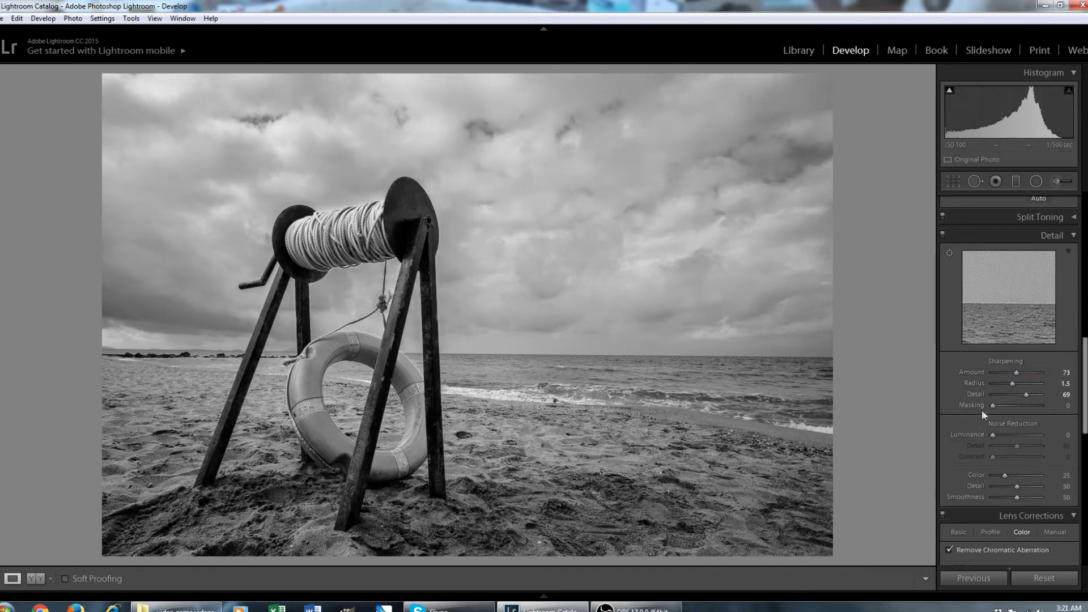
drag(1027, 404, 953, 407)
click(402, 338)
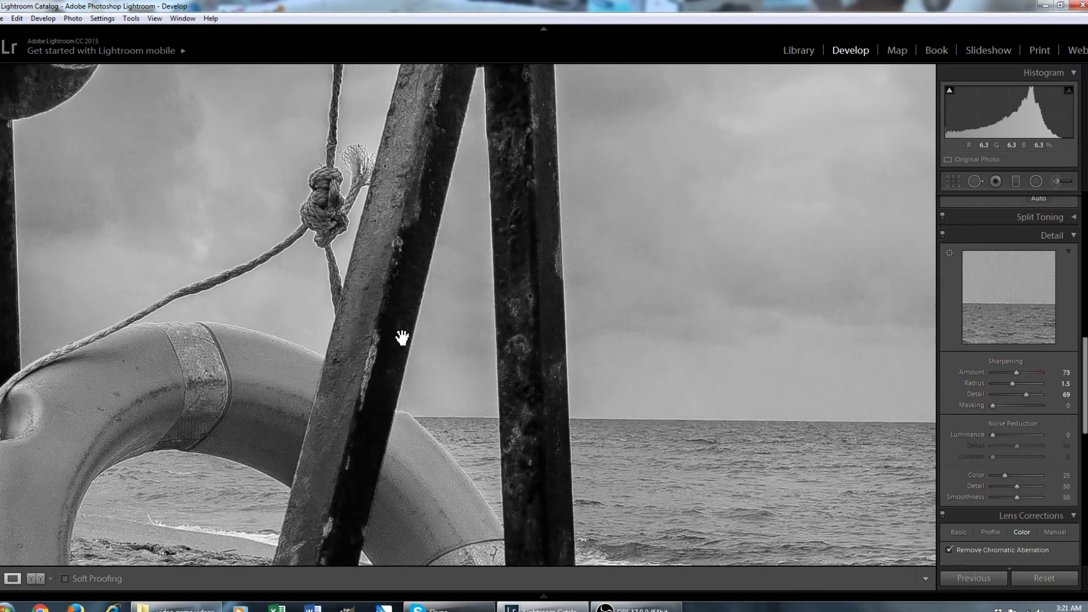
click(402, 338)
drag(1016, 373, 1028, 372)
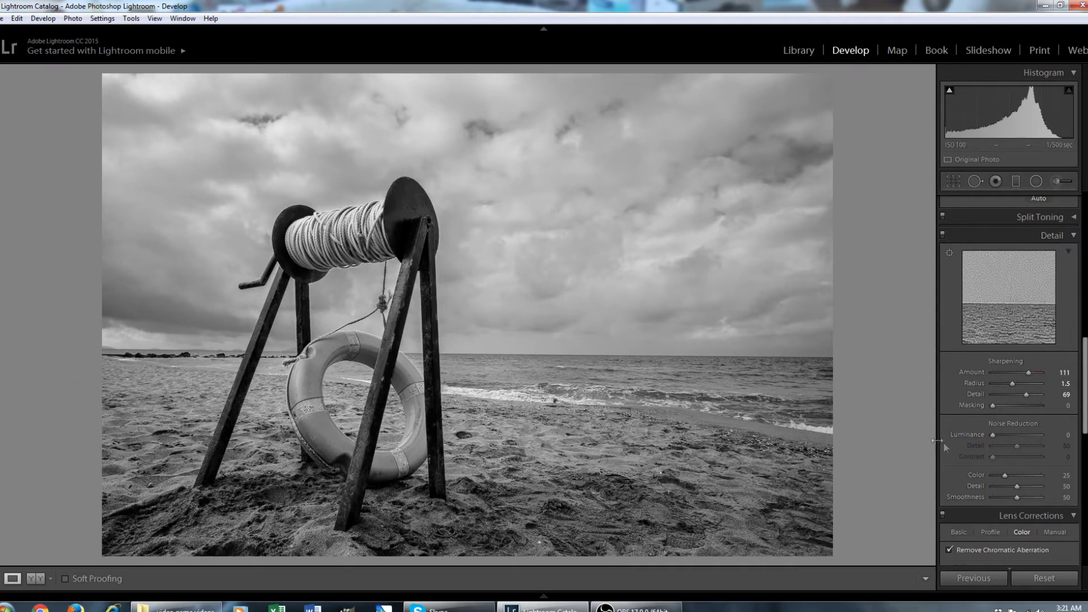
Step: Try a grain Amount of 65 and inspect its effect on the reel and sky up close
scroll(952, 448, down, 3)
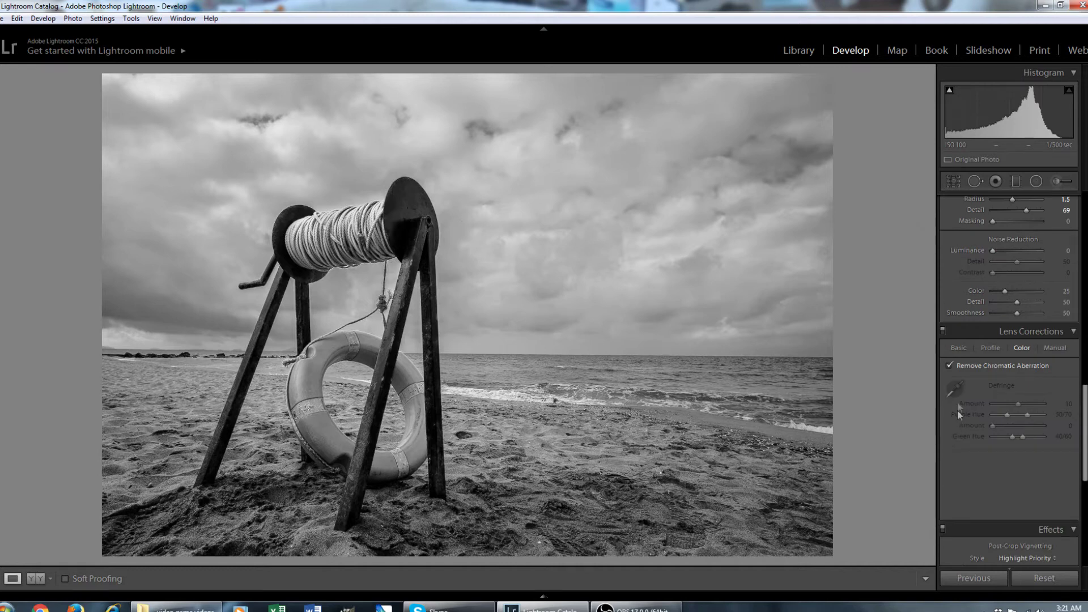
click(967, 348)
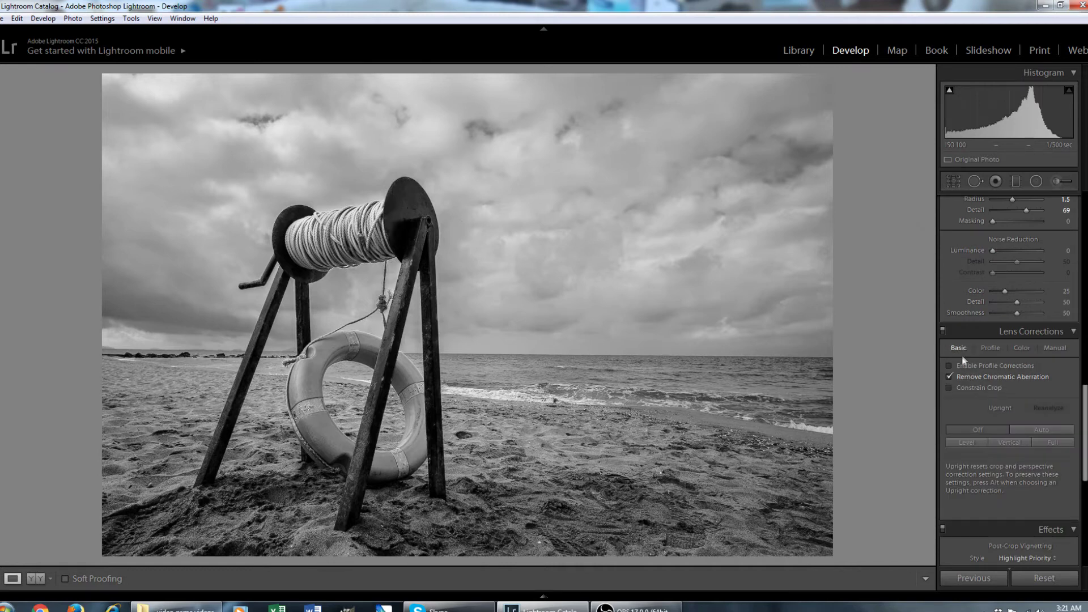
scroll(960, 359, down, 5)
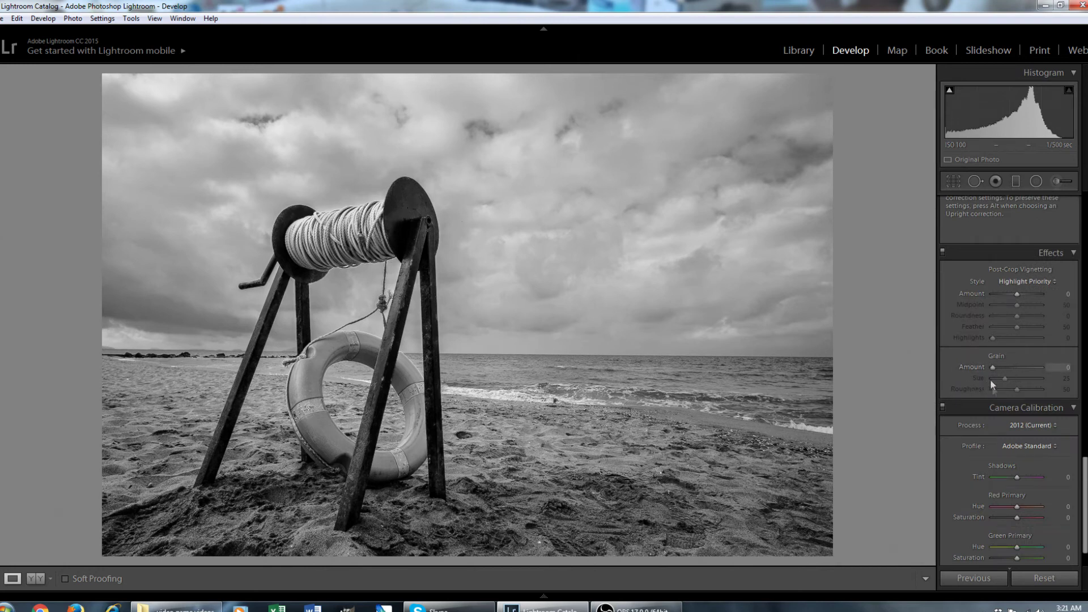
click(1025, 367)
click(518, 250)
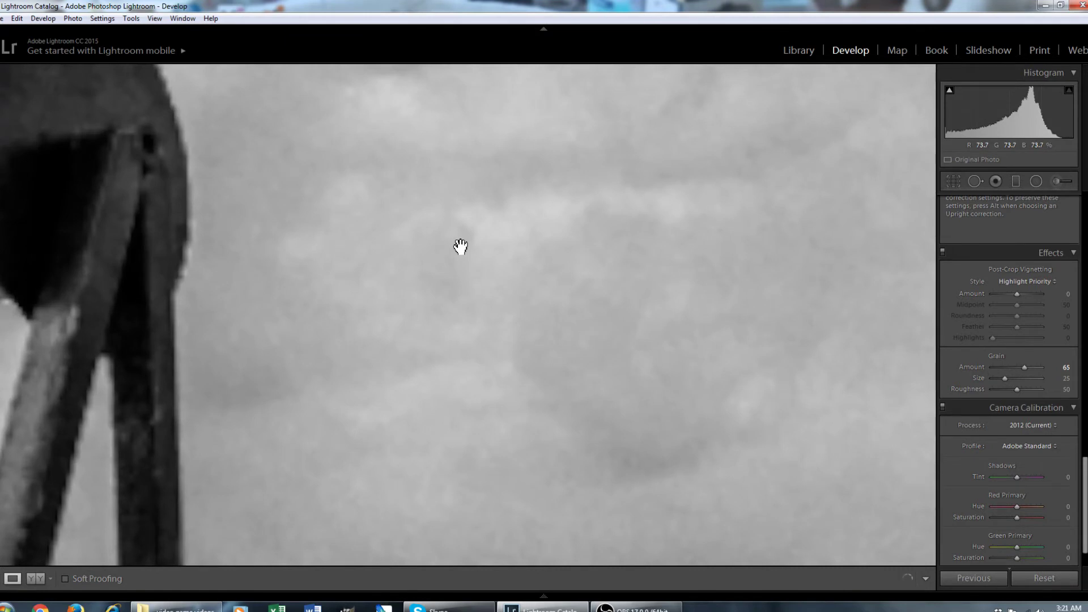
drag(293, 258, 476, 263)
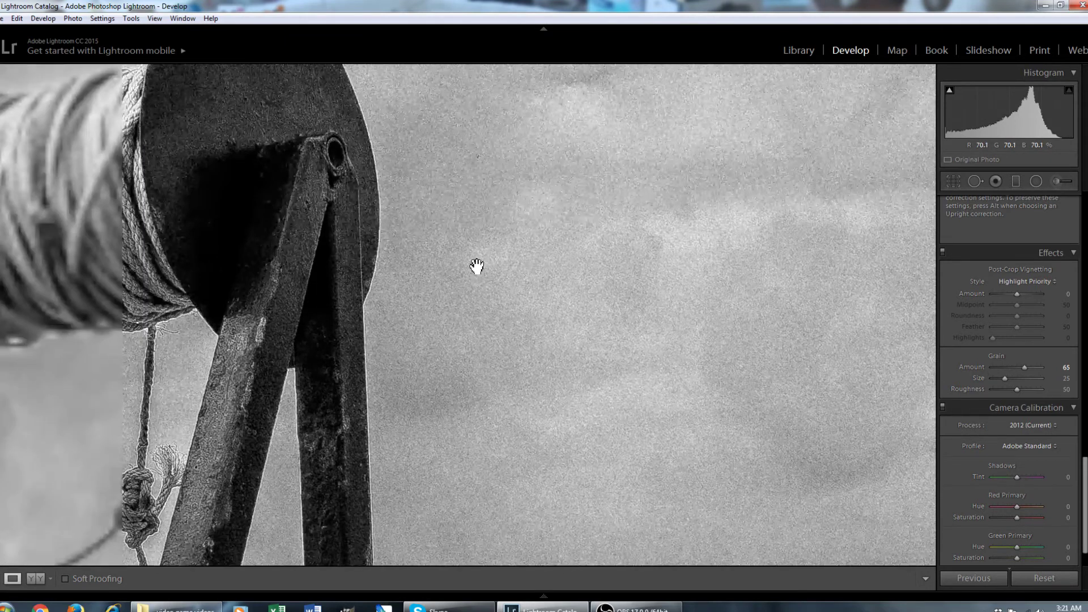
click(435, 260)
click(435, 256)
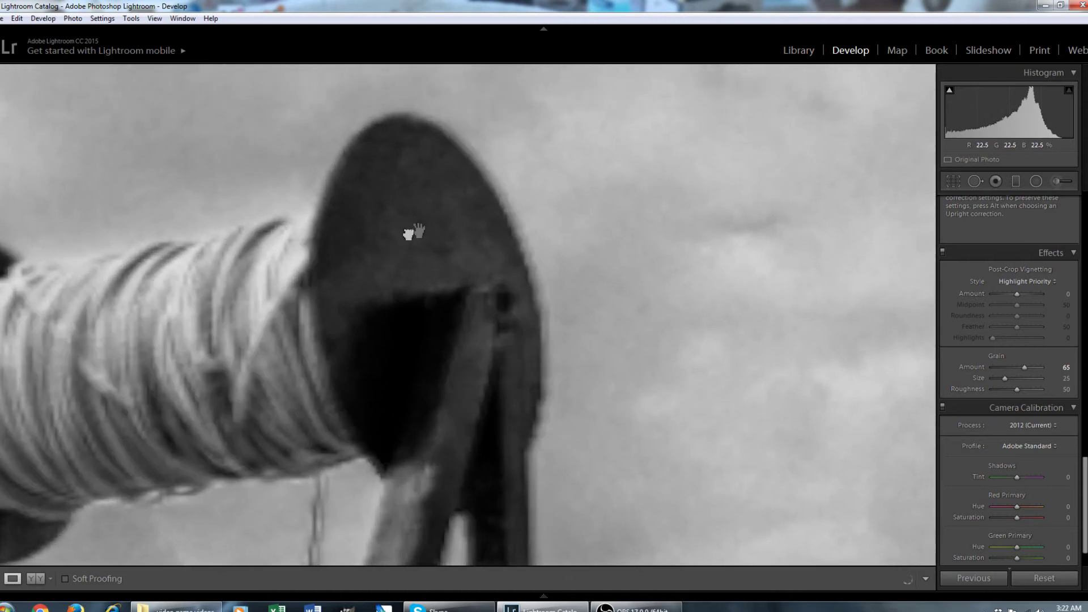
drag(413, 233, 317, 238)
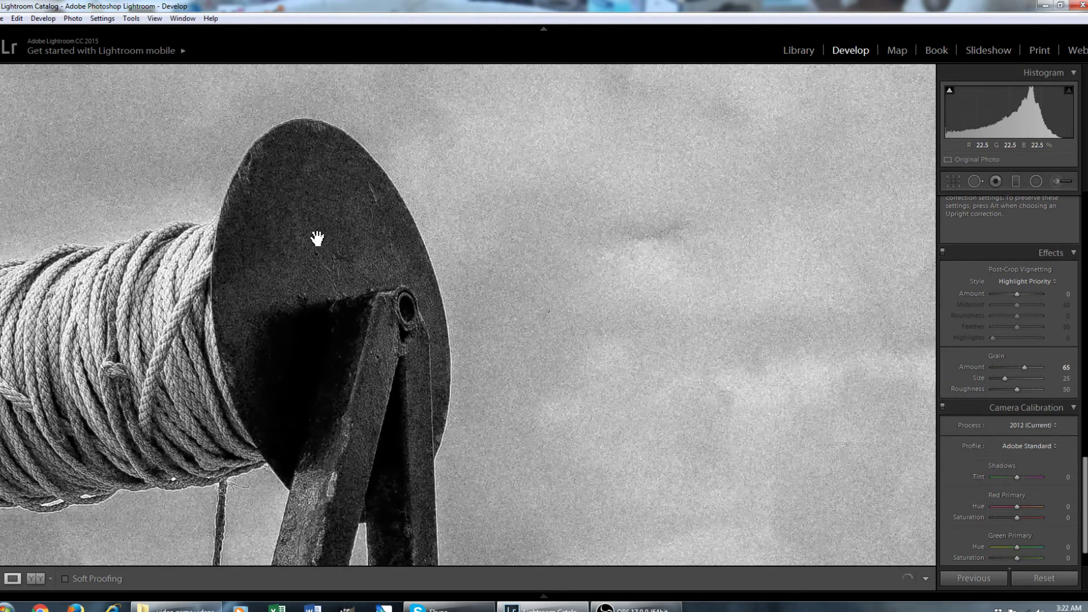
click(445, 321)
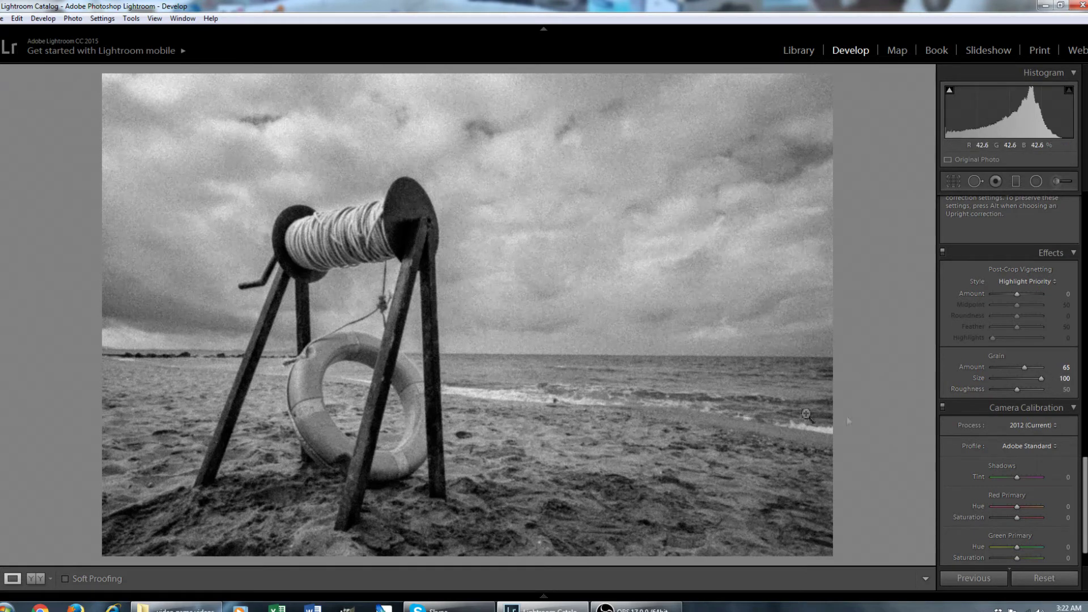
Step: Refine the grain with Amount 45, Size 0 and Roughness 32
drag(1000, 377, 973, 379)
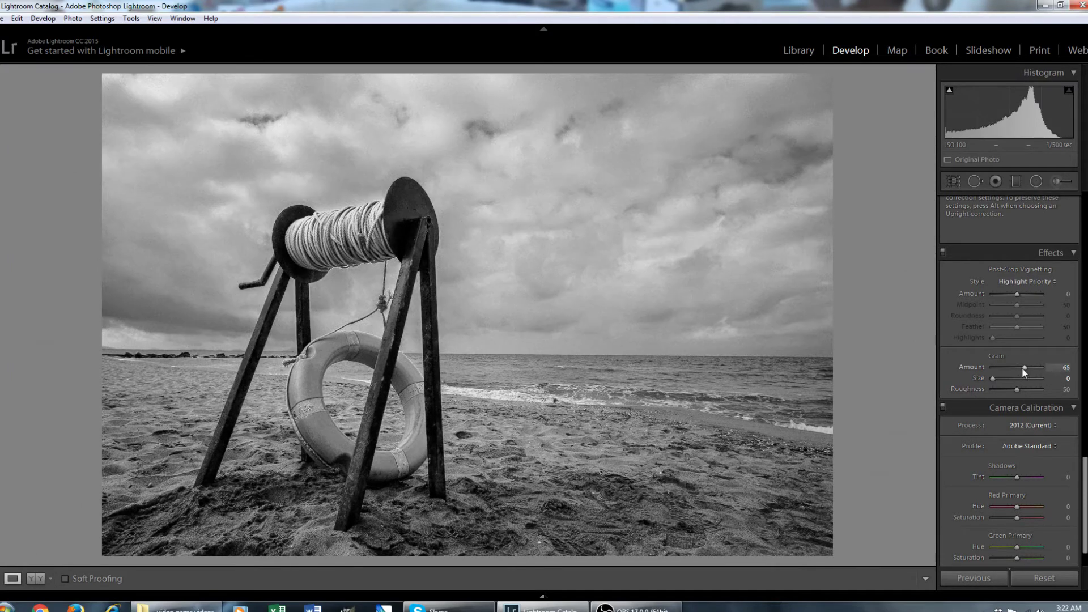
drag(1016, 370, 1011, 372)
drag(1037, 387, 995, 388)
click(1016, 389)
drag(1016, 391, 1009, 394)
Step: In the camera calibration, set the Shadows Tint to -43 and the Red Primary Saturation to +83
drag(1010, 478, 1009, 478)
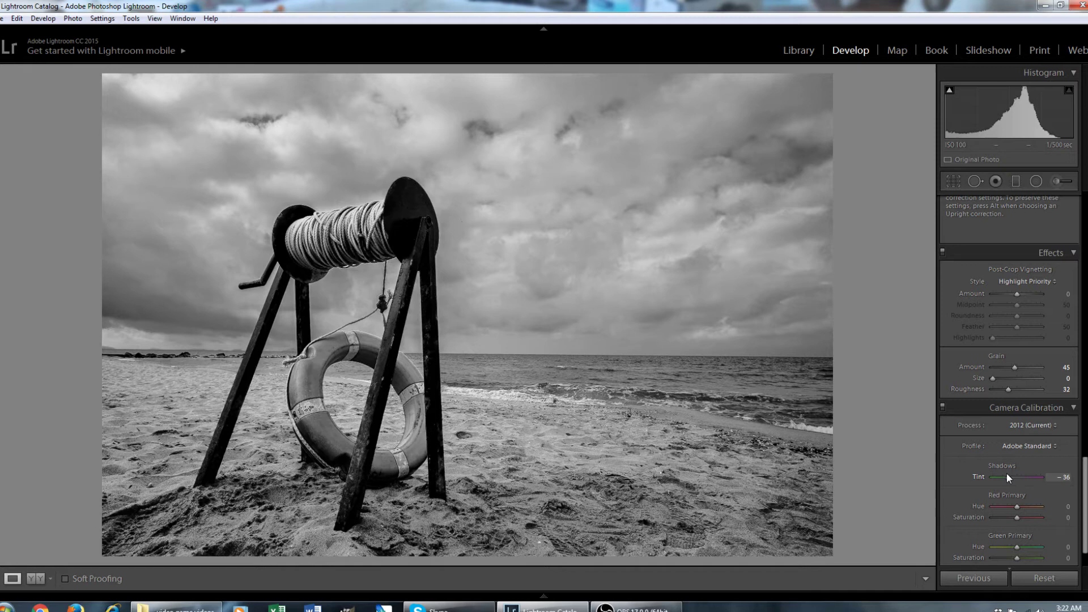
scroll(975, 457, down, 2)
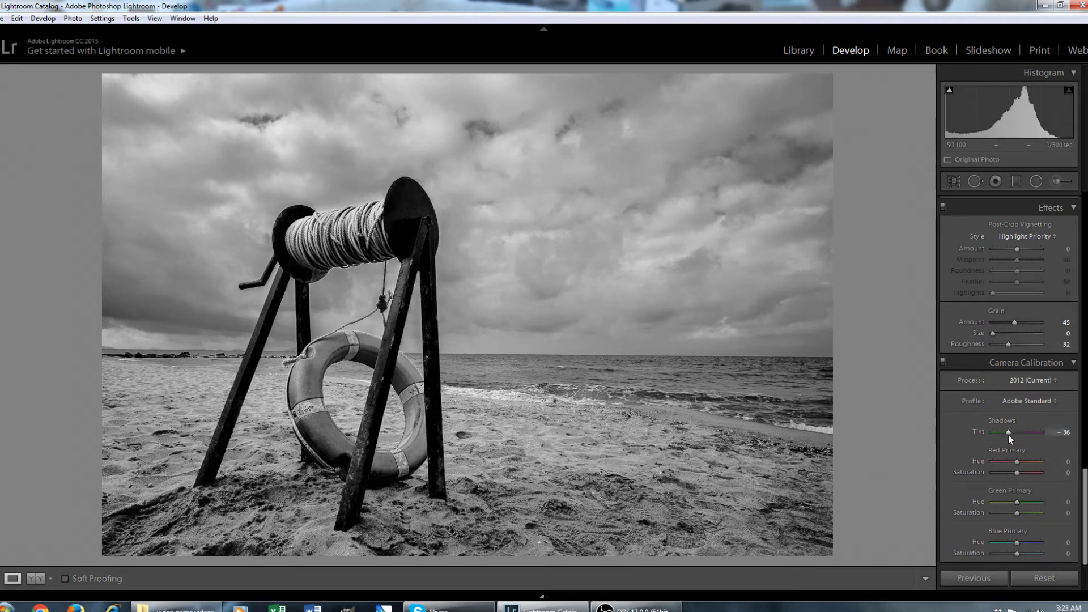
drag(1009, 434, 1012, 433)
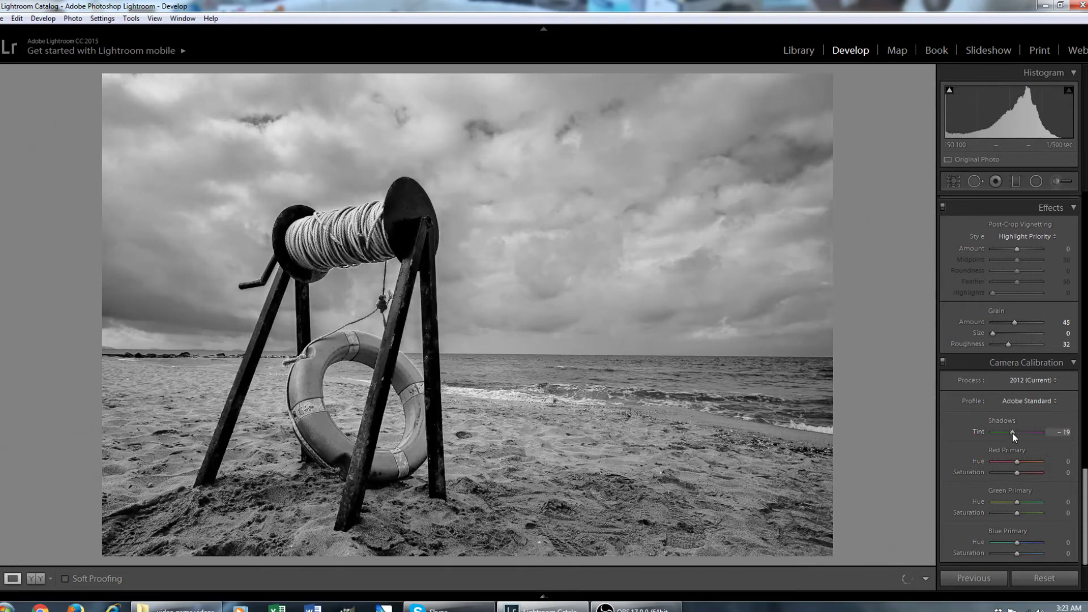
drag(1009, 437, 1007, 437)
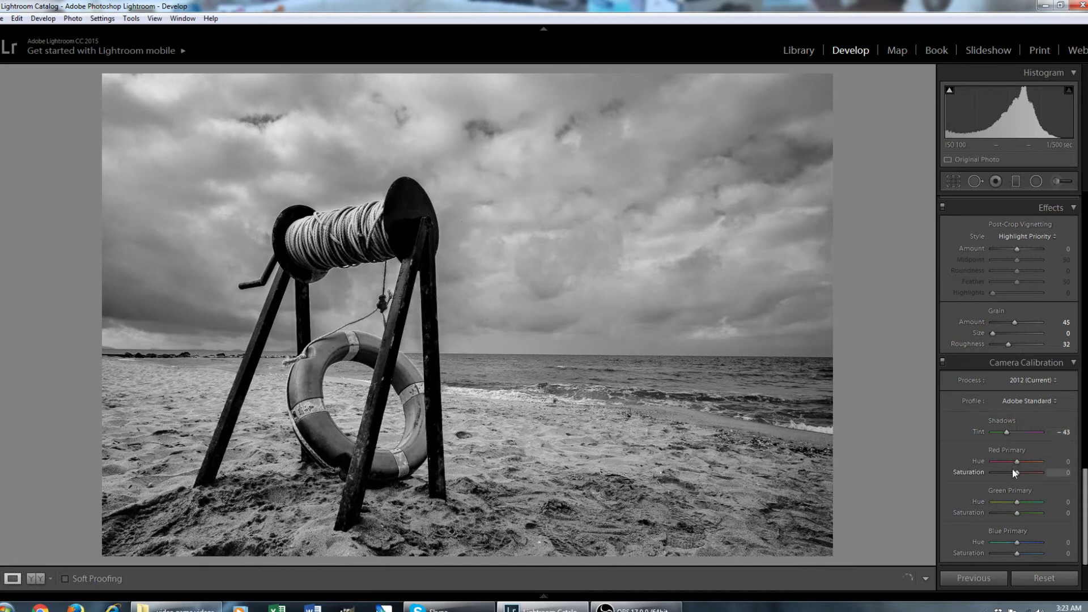
mouse_move(1017, 462)
mouse_down()
mouse_move(984, 463)
mouse_move(1015, 454)
mouse_move(1001, 479)
mouse_move(1026, 470)
mouse_up()
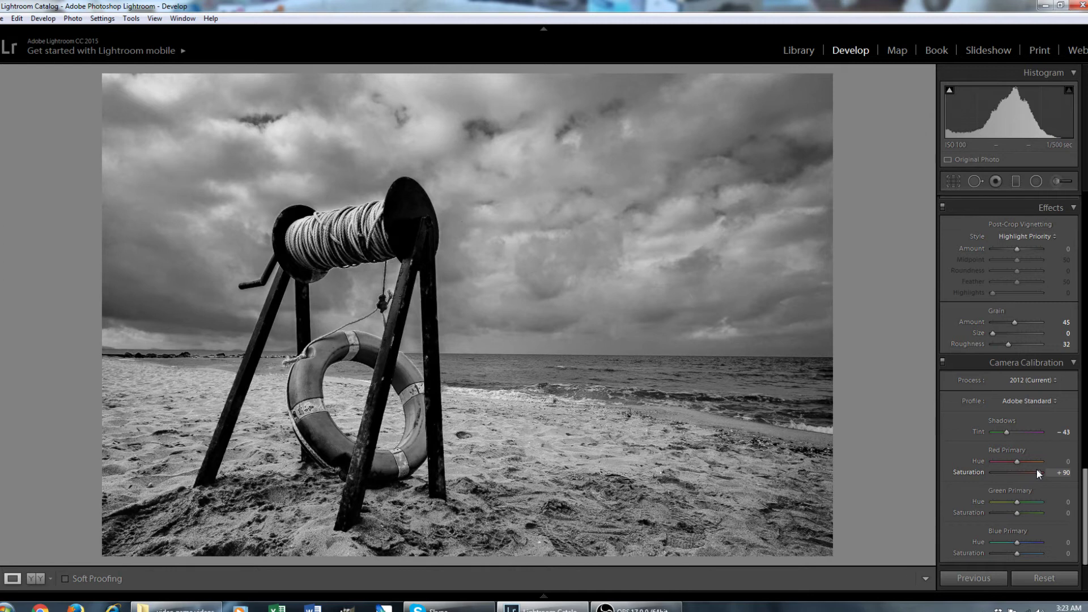
Step: Calibrate Green Primary to Hue +60 and Saturation -24, Blue Primary to Hue -40 and Saturation +40, and Red Primary Hue to +43
mouse_move(1018, 503)
mouse_down()
mouse_move(1038, 496)
mouse_move(1013, 512)
mouse_up()
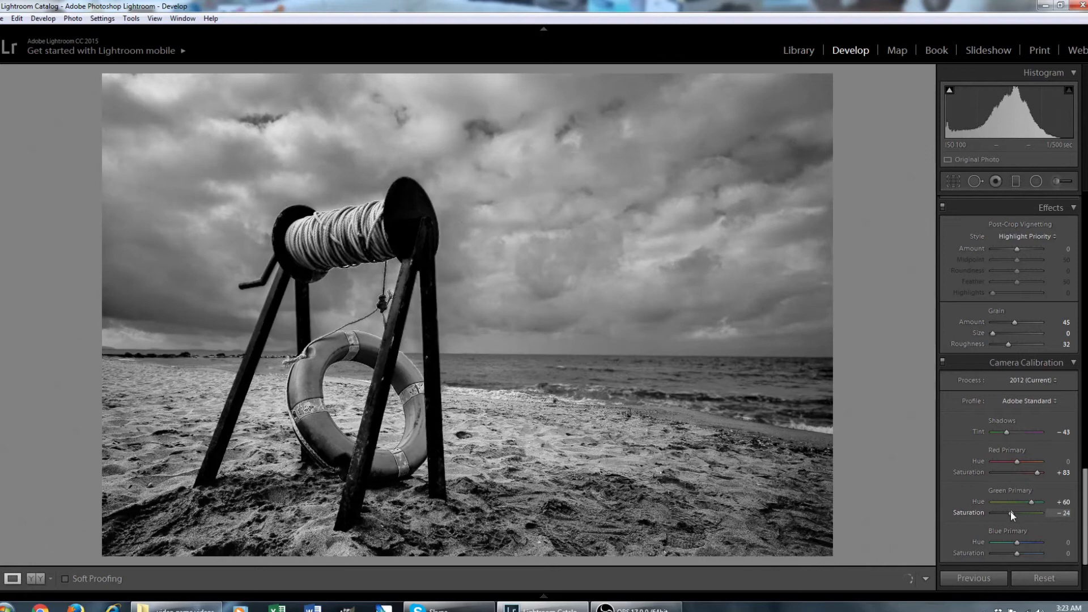
drag(1015, 542, 1005, 546)
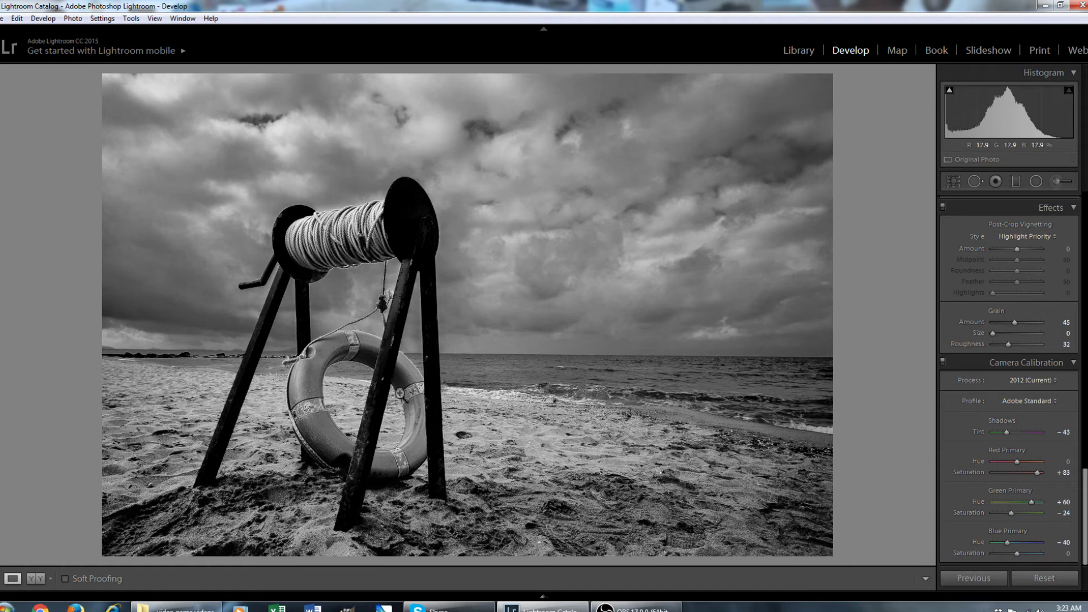
mouse_move(1017, 554)
mouse_down()
mouse_move(1033, 552)
mouse_move(1024, 547)
mouse_up()
drag(1017, 462, 1011, 461)
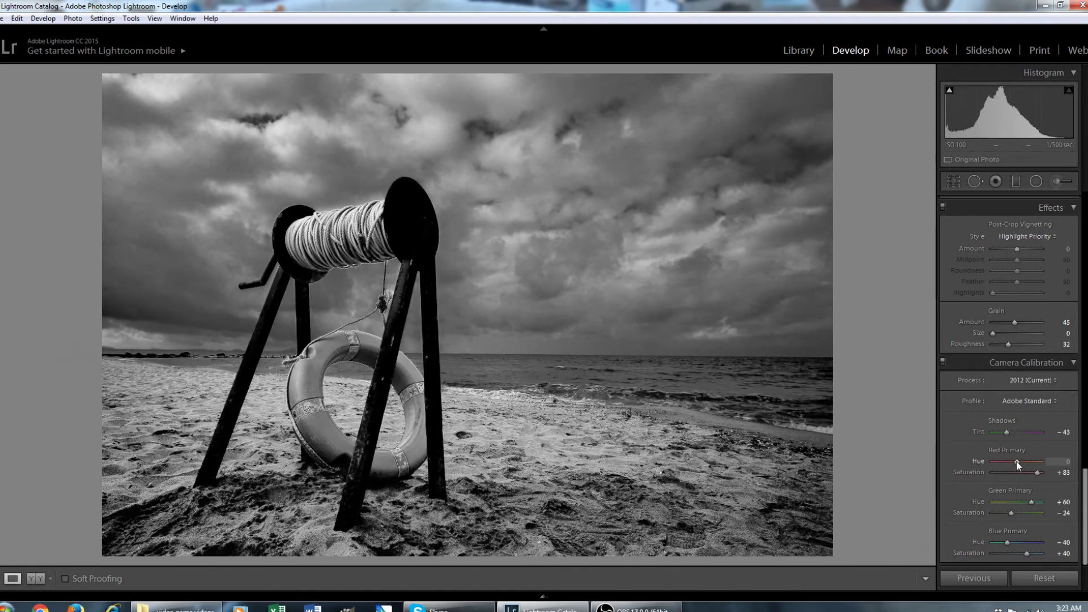
drag(1023, 462, 1009, 435)
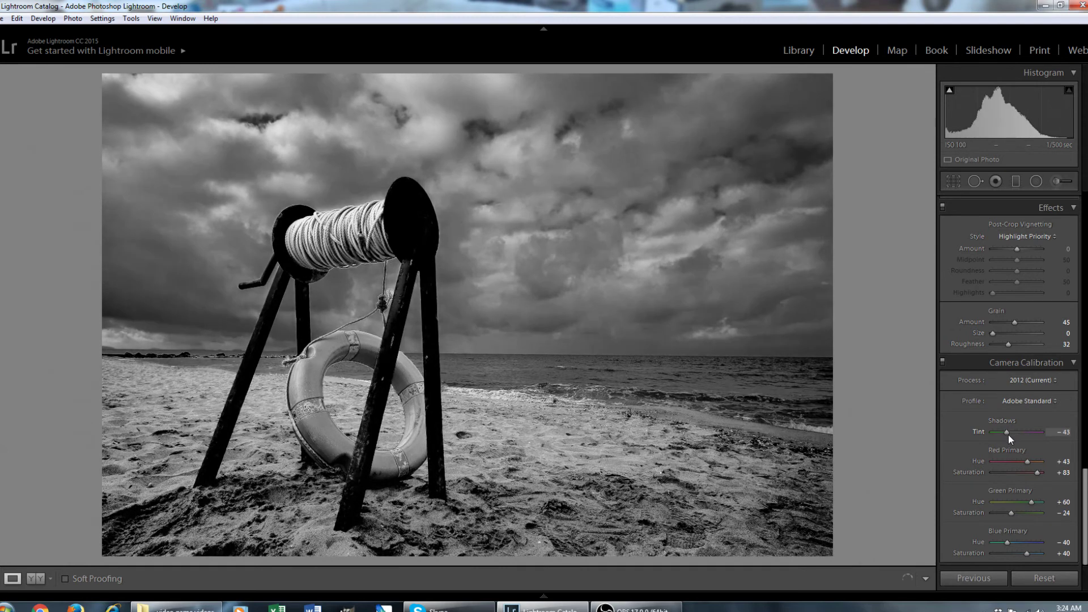
Step: Set the tone curve's Darks to +86 and Shadows to +5, and compare the photo before and after side by side
scroll(982, 496, up, 6)
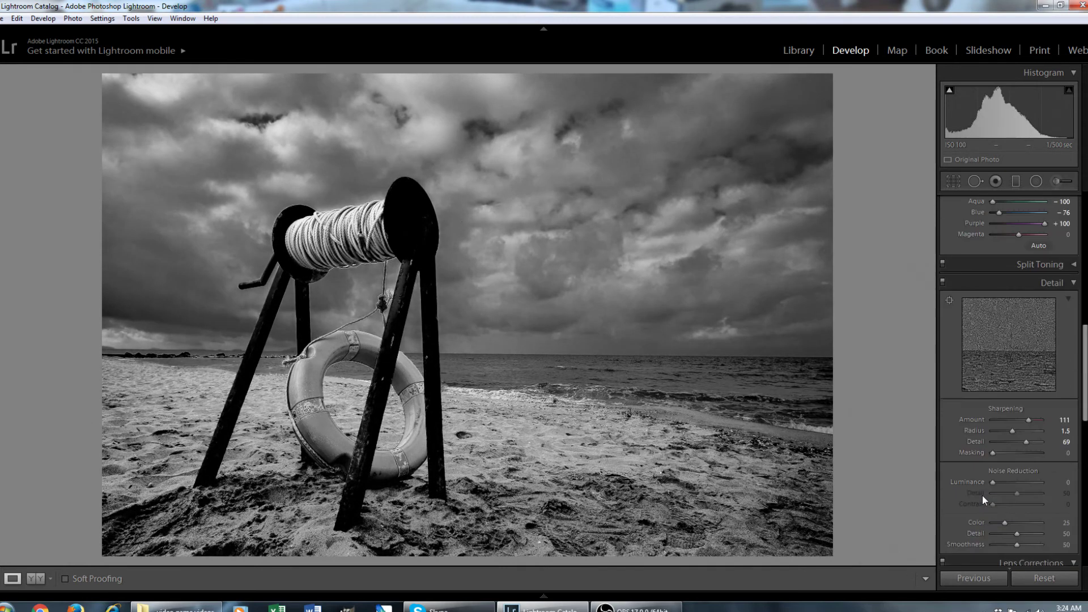
scroll(1006, 416, up, 5)
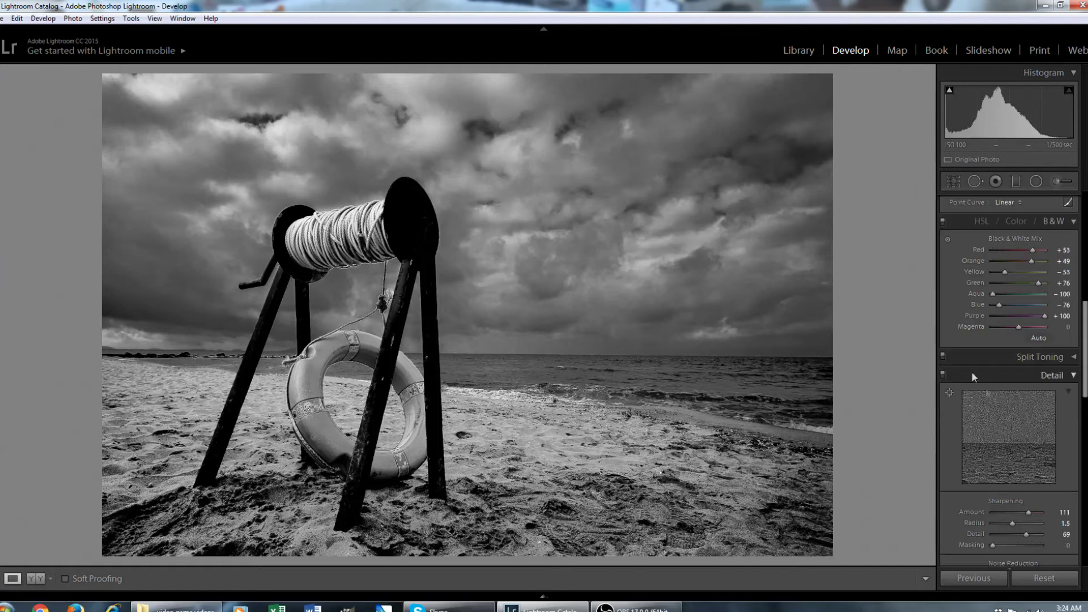
drag(1025, 365, 1041, 348)
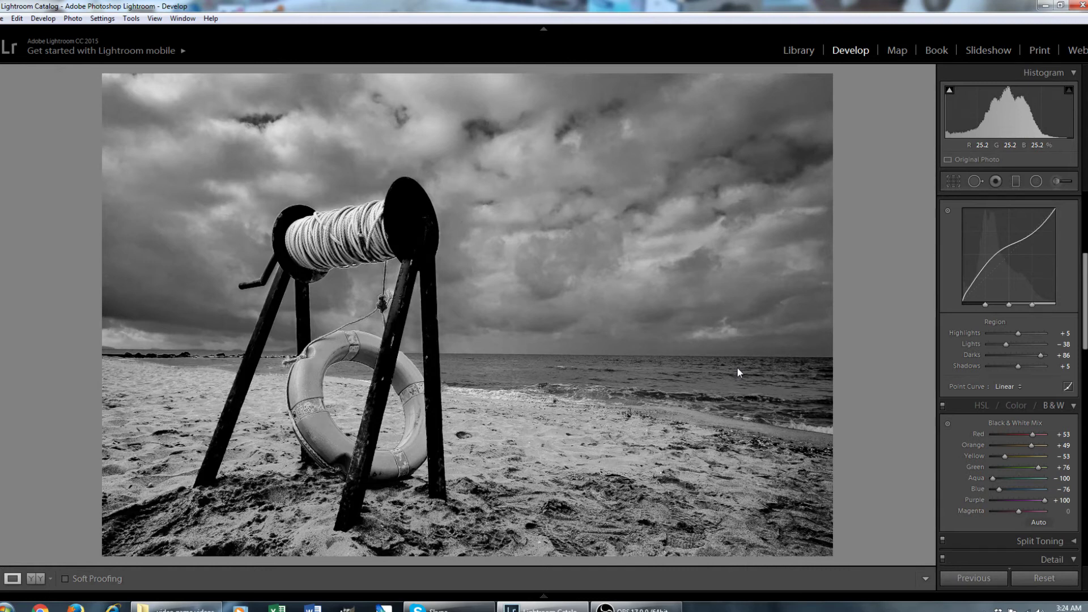
click(35, 579)
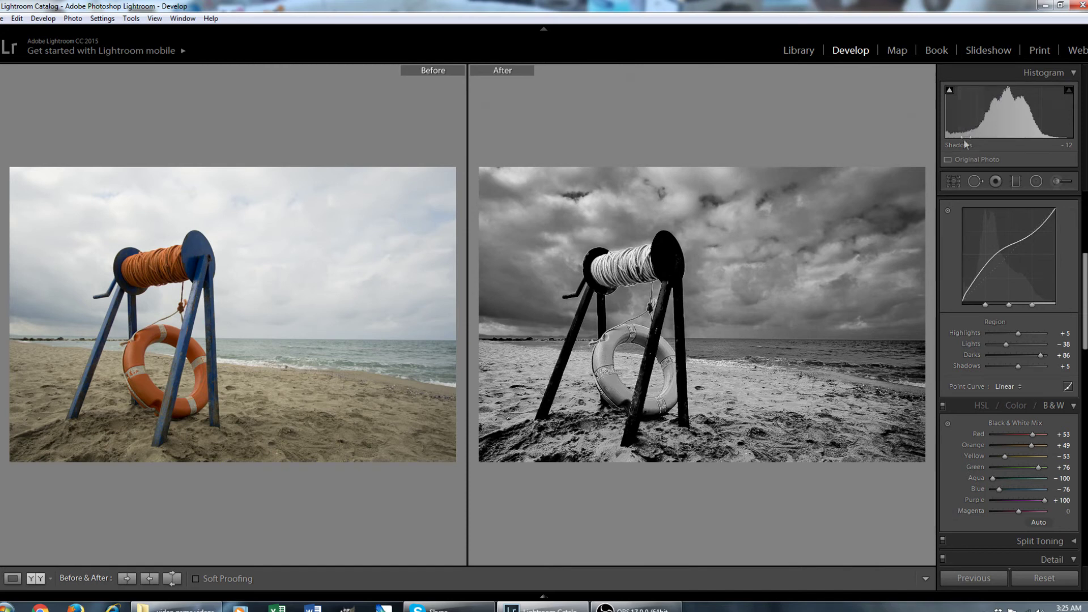
Step: Examine the rope reel and the knot up close in the before/after comparison, and return to the single-photo view
click(171, 270)
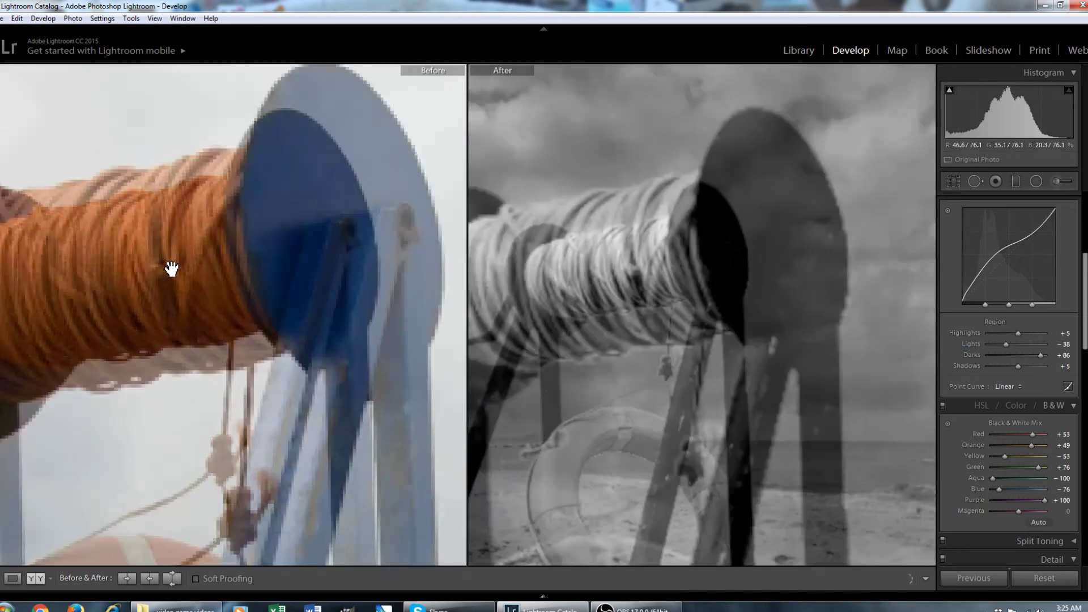
drag(279, 250, 141, 311)
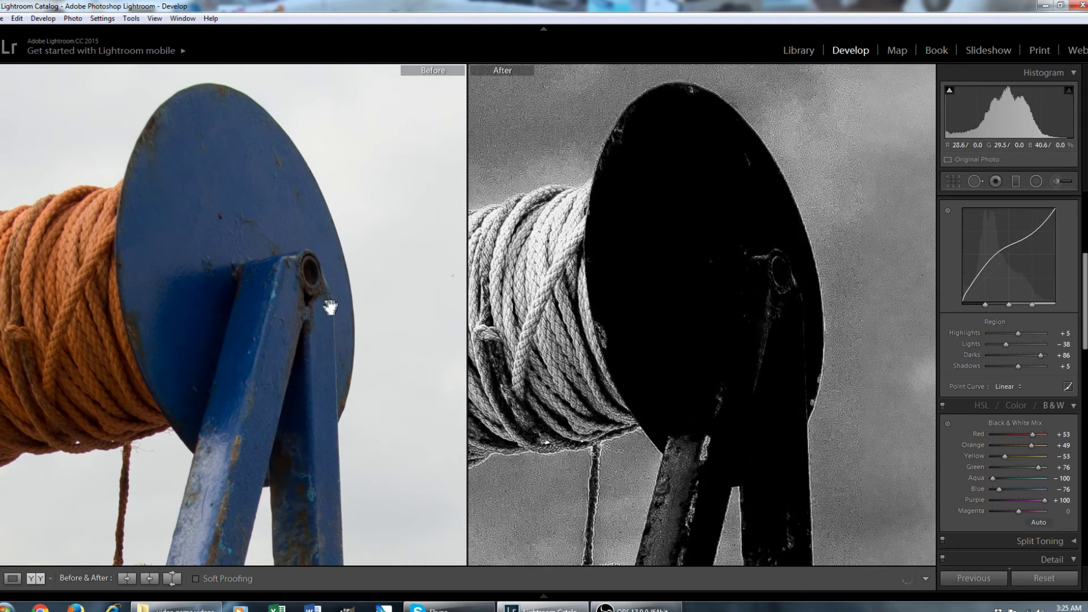
click(235, 294)
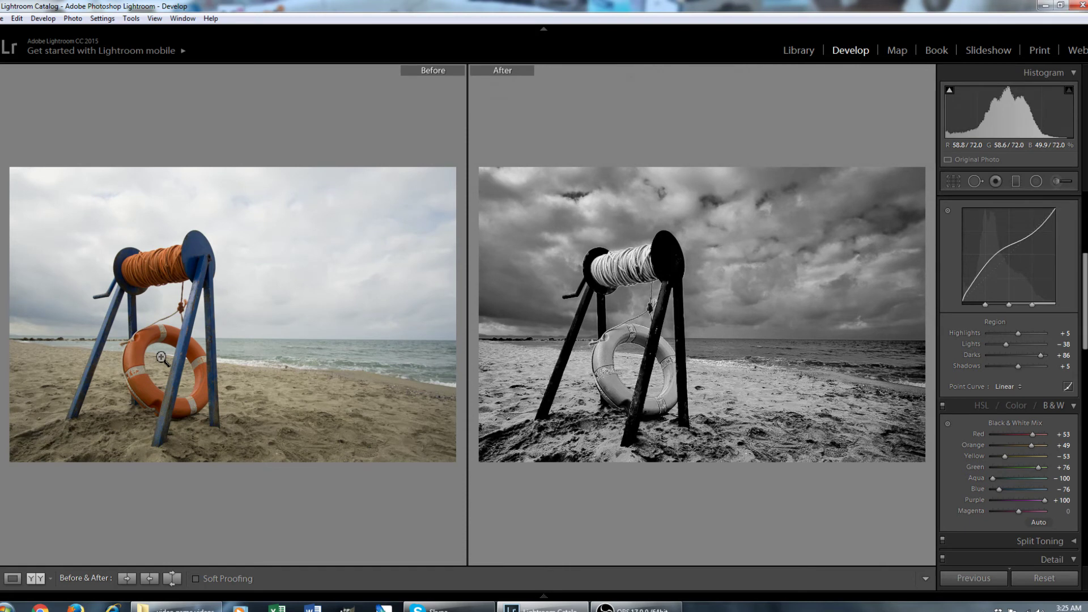
click(185, 319)
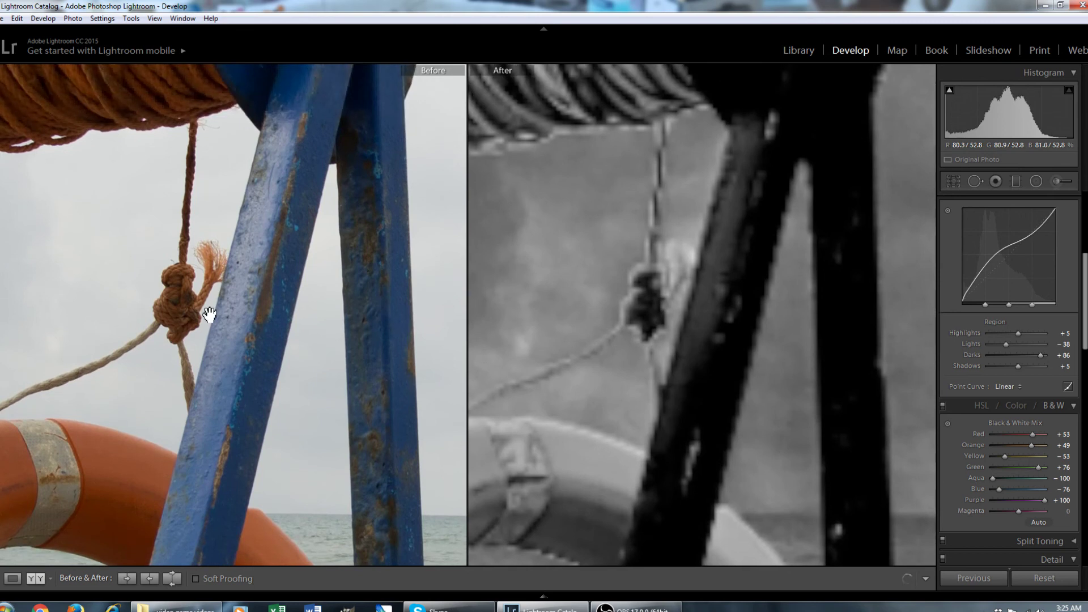
click(210, 314)
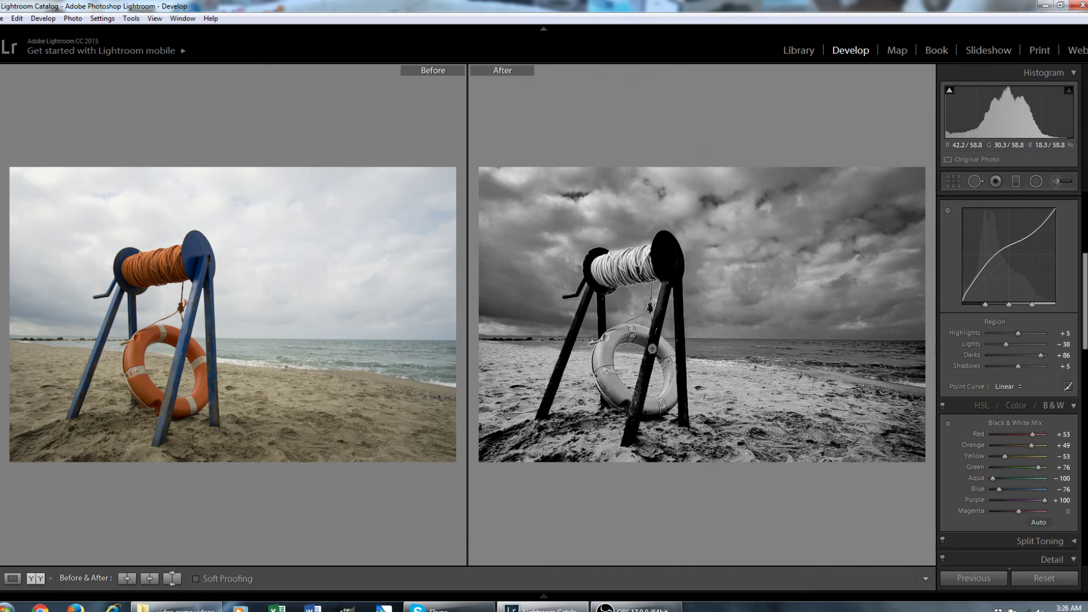
click(12, 578)
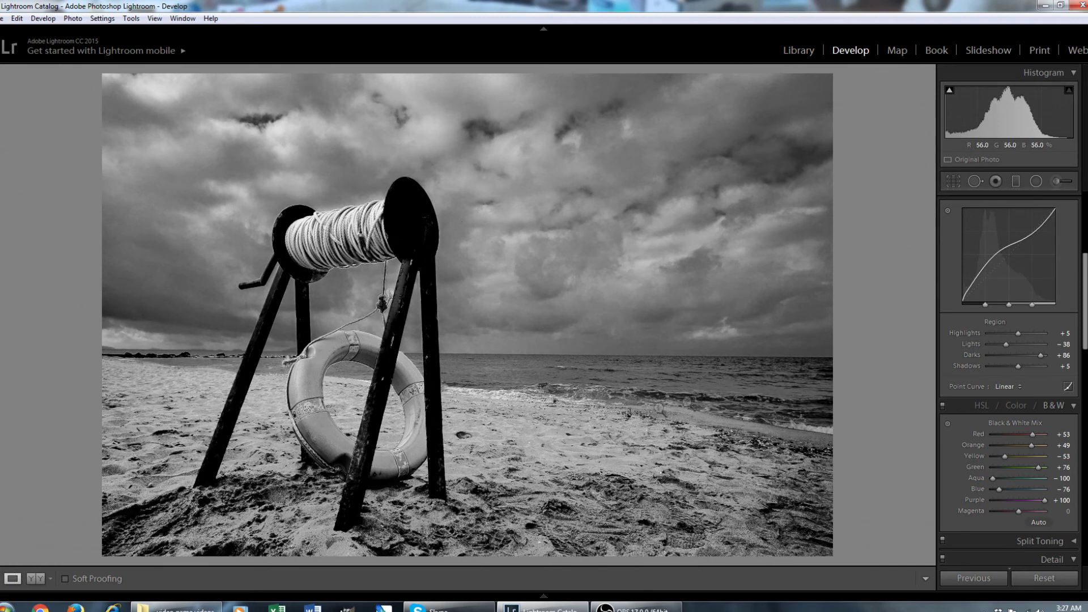
Step: Darken the photo's corners with a post-crop vignette Amount of -70 in Highlight Priority style
scroll(988, 396, down, 8)
scroll(947, 436, down, 3)
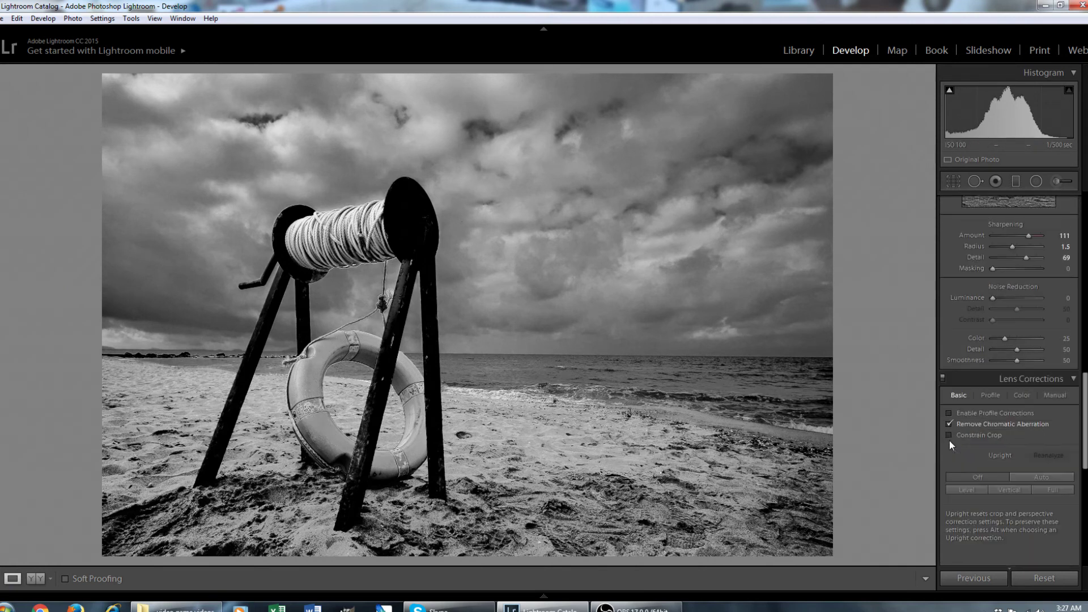
scroll(969, 372, down, 9)
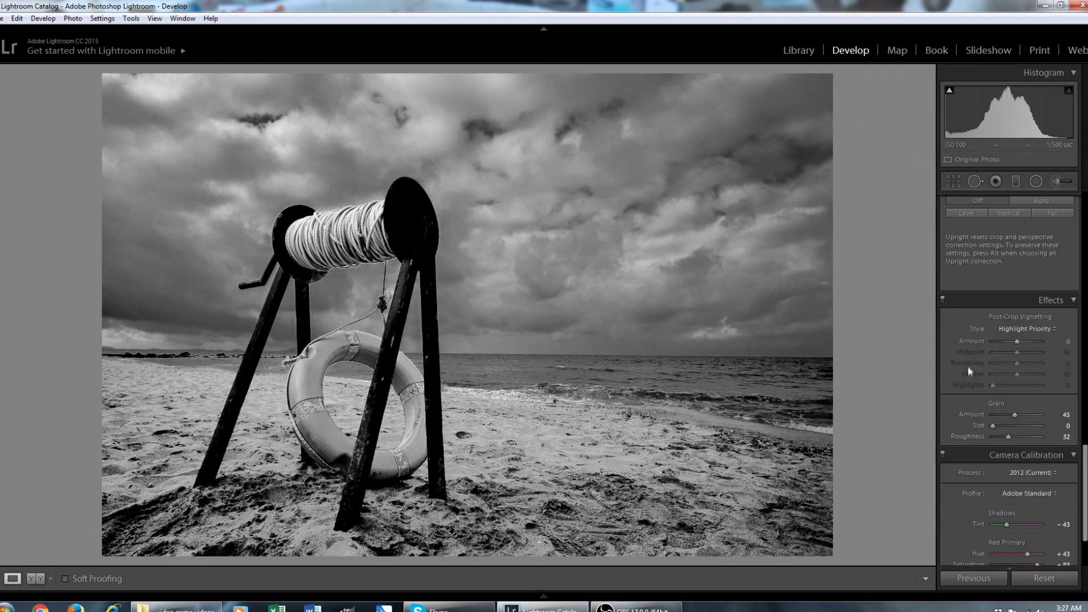
click(1014, 341)
key(Down)
key(Down)
key(Down)
key(Down)
key(Down)
key(Down)
key(Down)
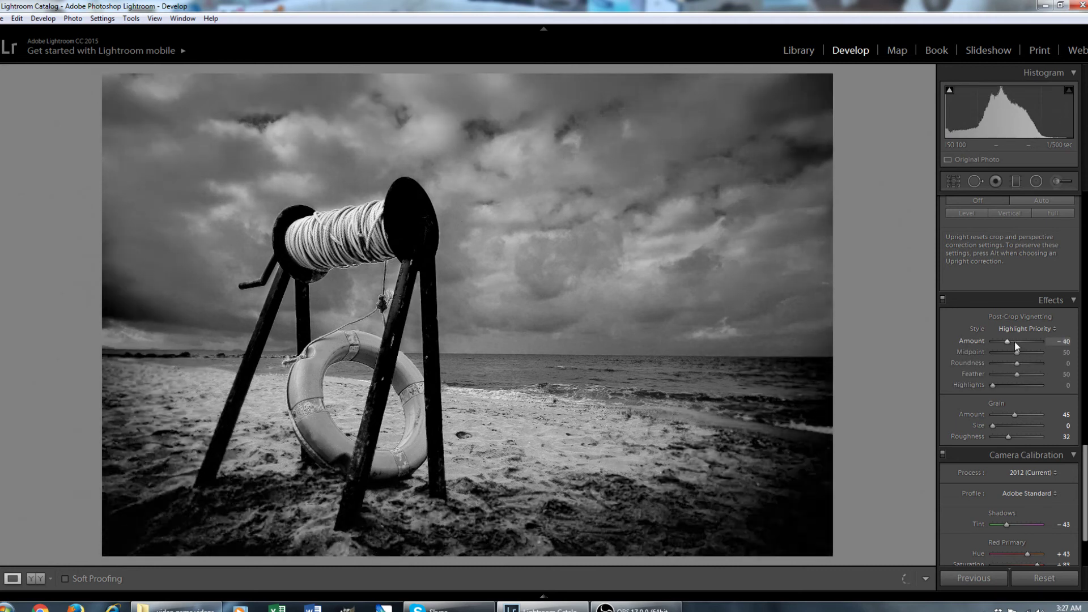
key(Down)
key(Down)
key(Down)
key(Down)
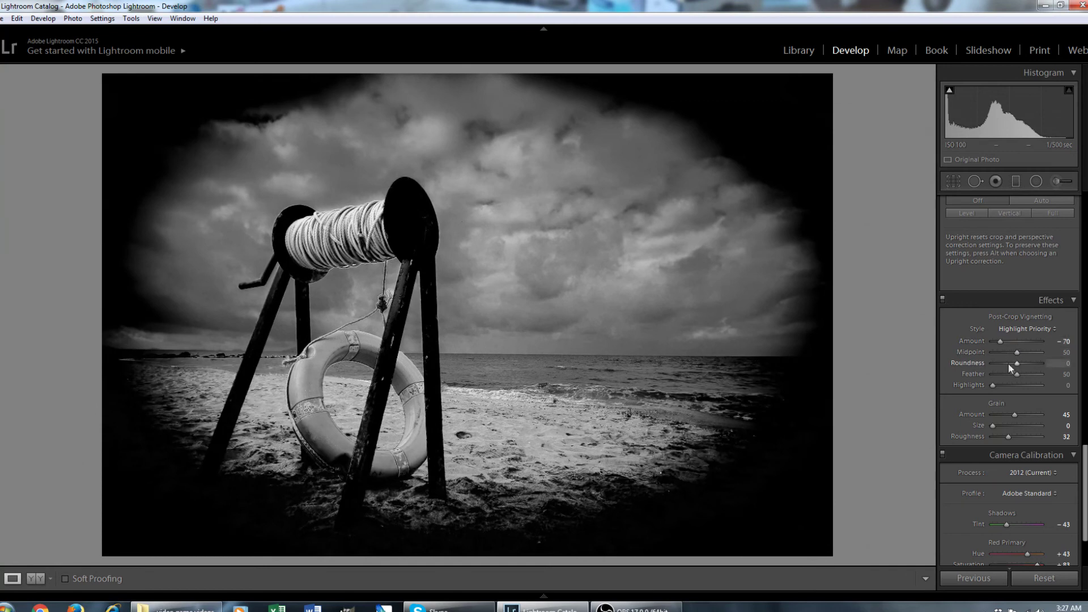
Step: Set the post-crop vignette's Feather to 100 and reduce its strength to Amount -17
mouse_move(1033, 376)
mouse_down()
mouse_move(1013, 375)
mouse_move(1053, 368)
mouse_up()
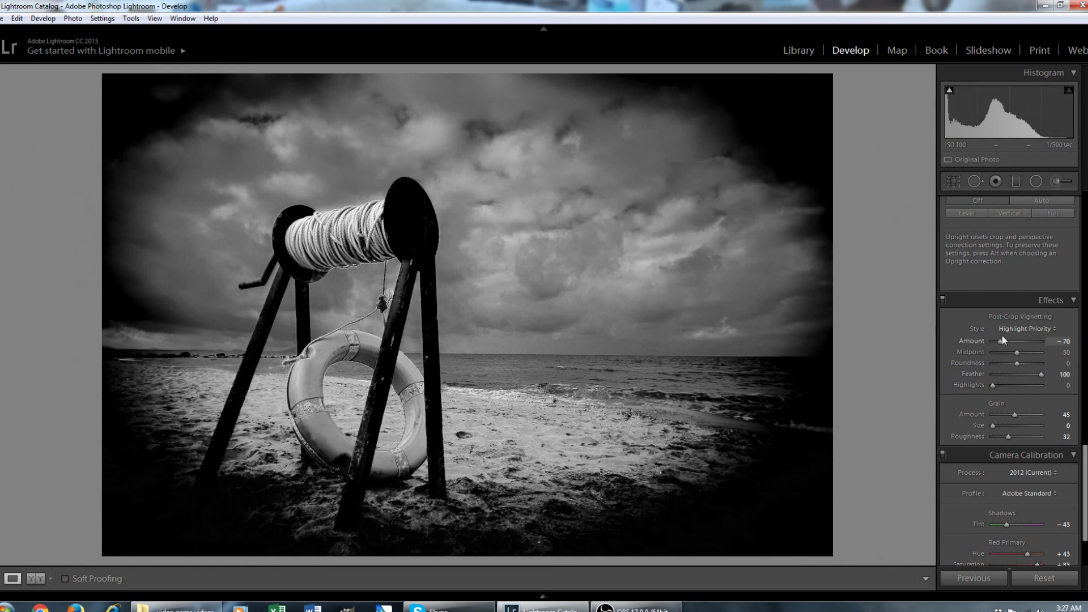
drag(995, 342, 1012, 346)
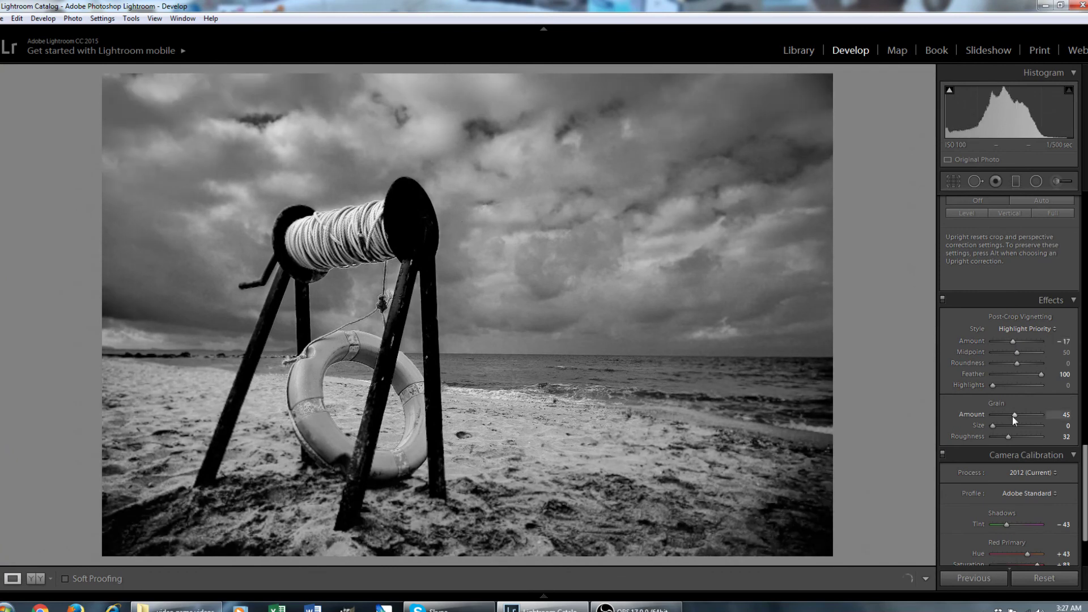